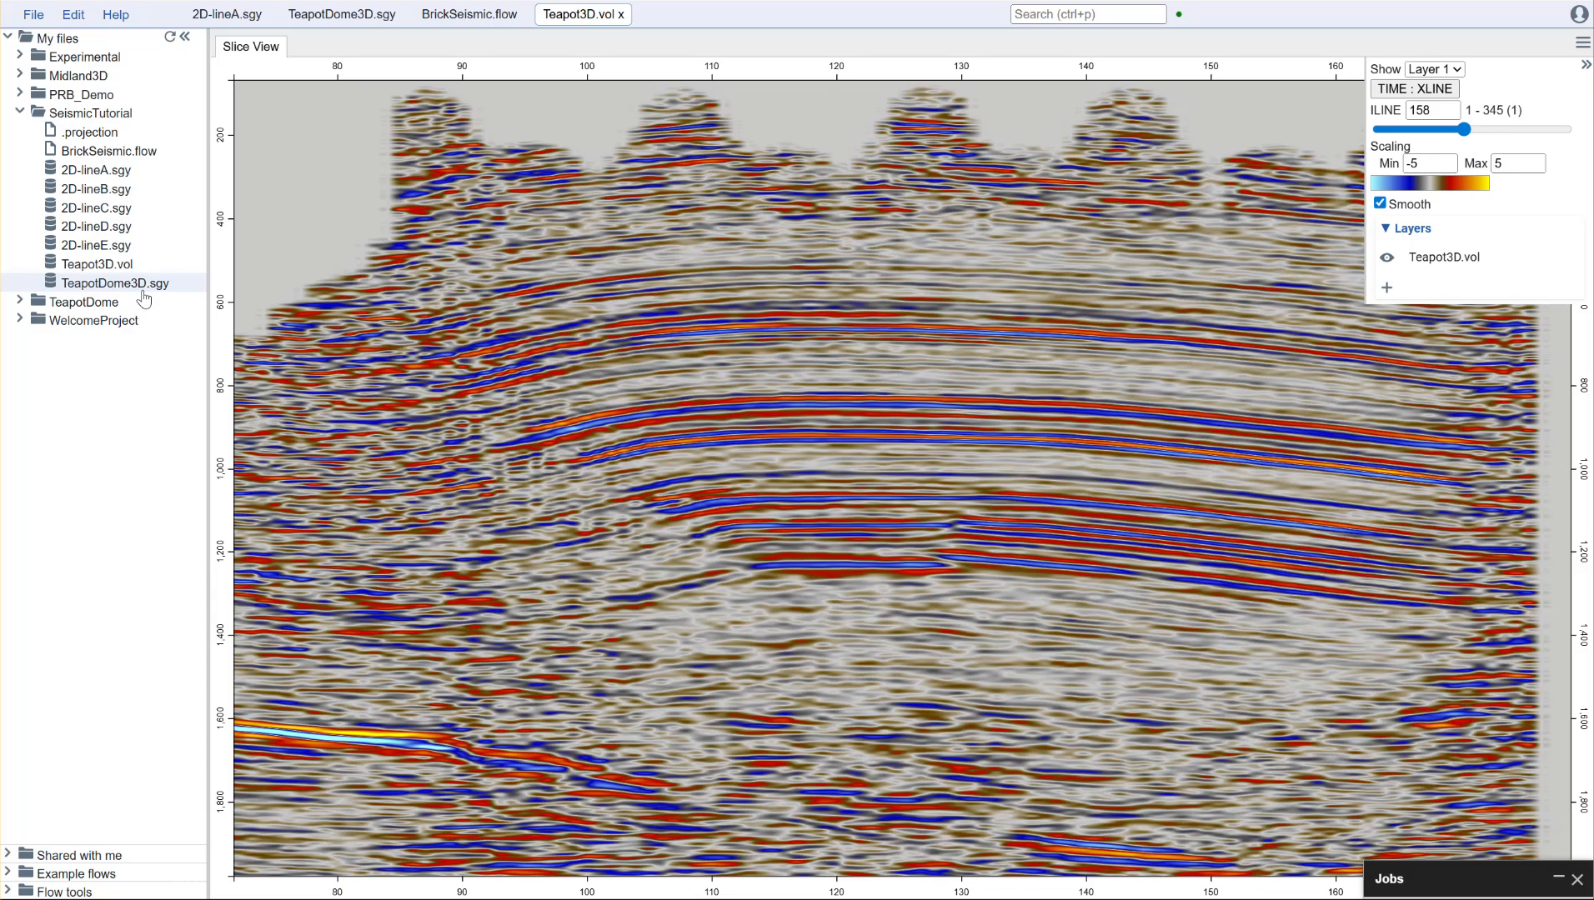
- Review the SegyInput header mapping and grid settings in BrickSeismic.flow, and return to the Teapot3D.vol slice view
left_click(132, 153)
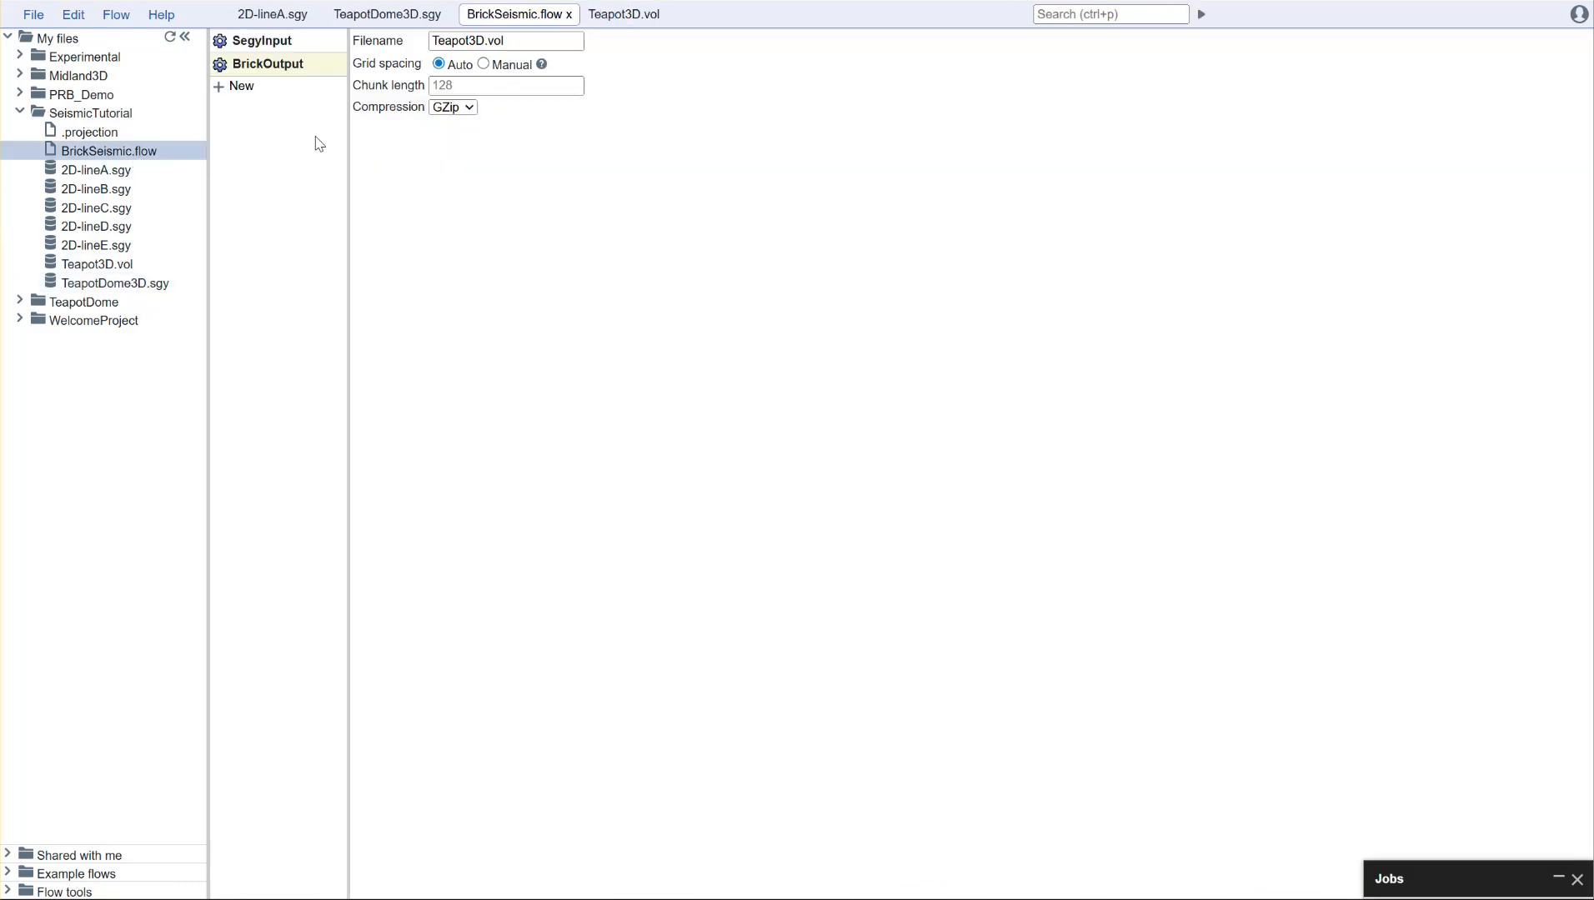
left_click(288, 40)
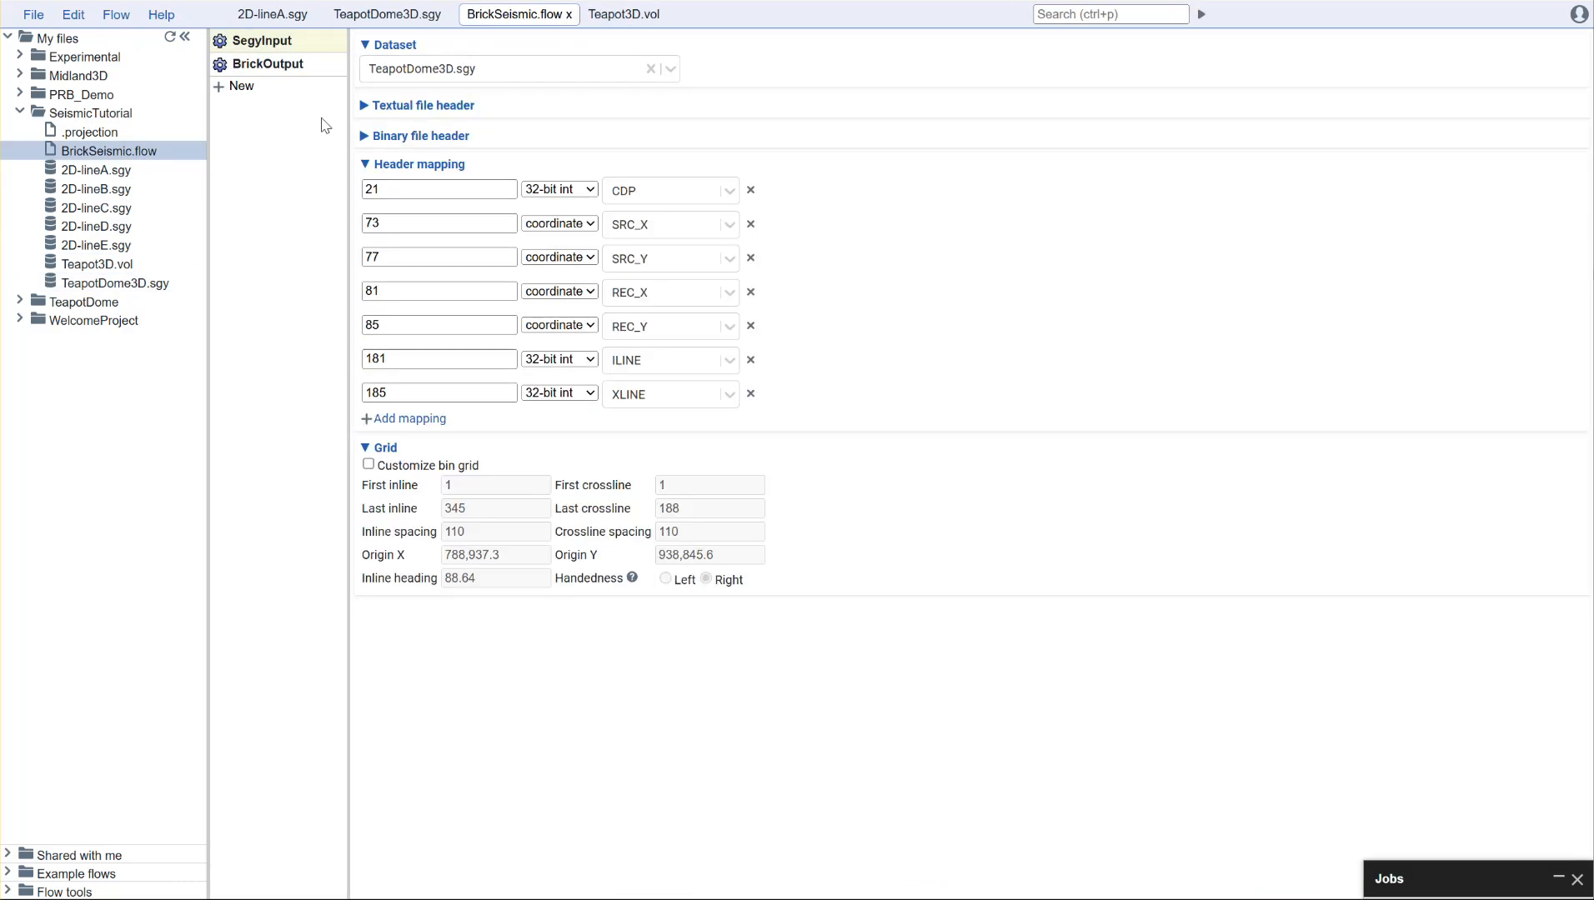
left_click(625, 18)
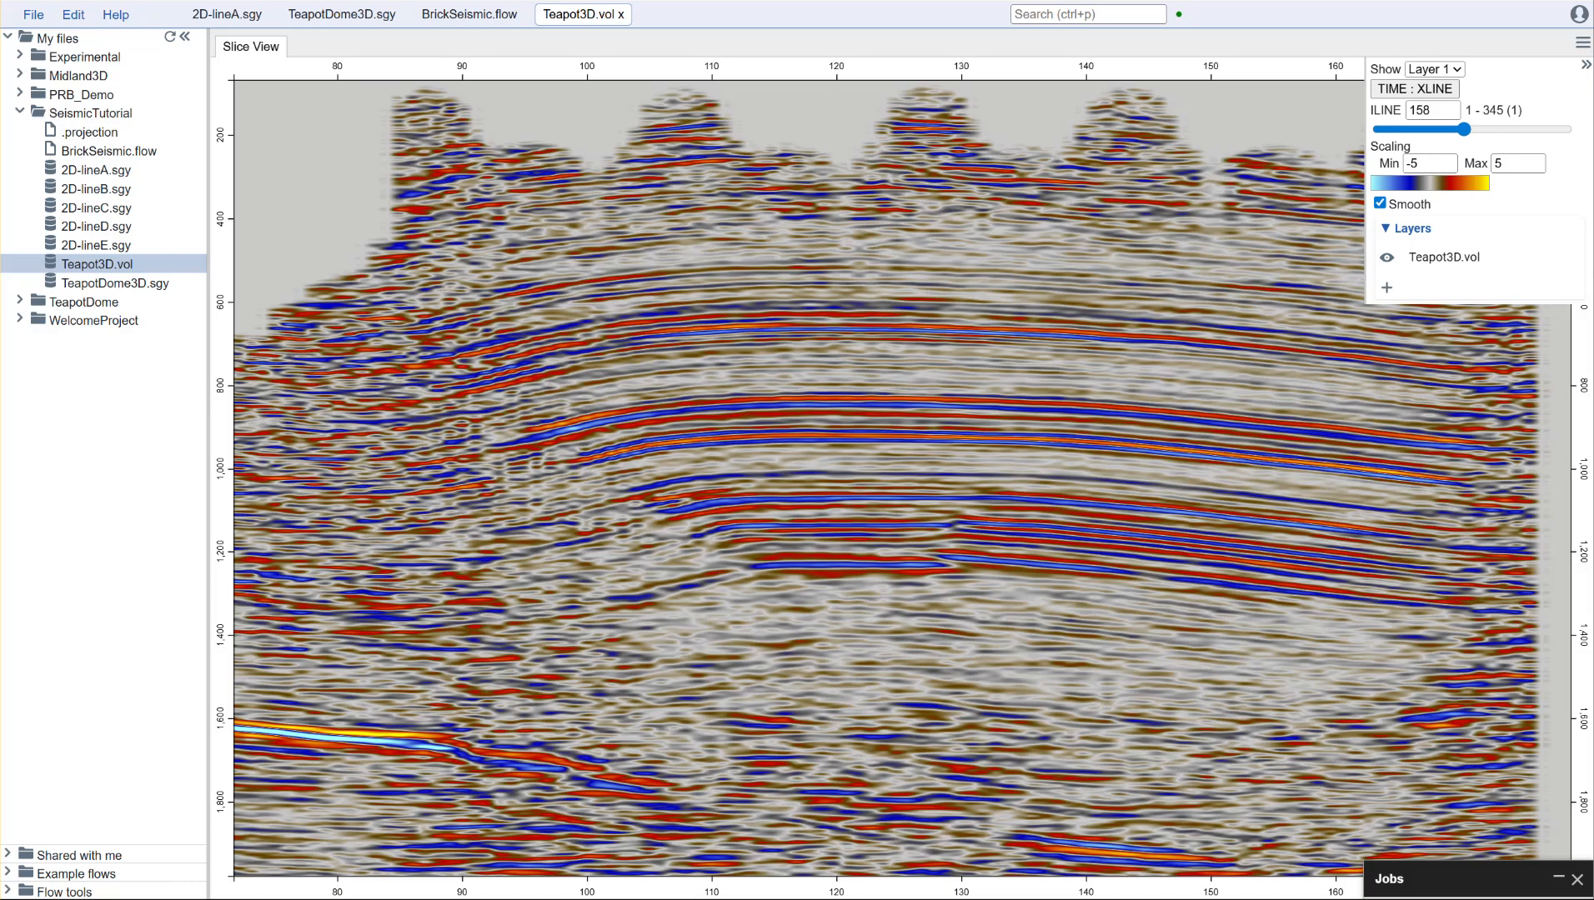
- Look over the Welcome page's seismic tutorial and sample data links, and close the page
left_click(122, 26)
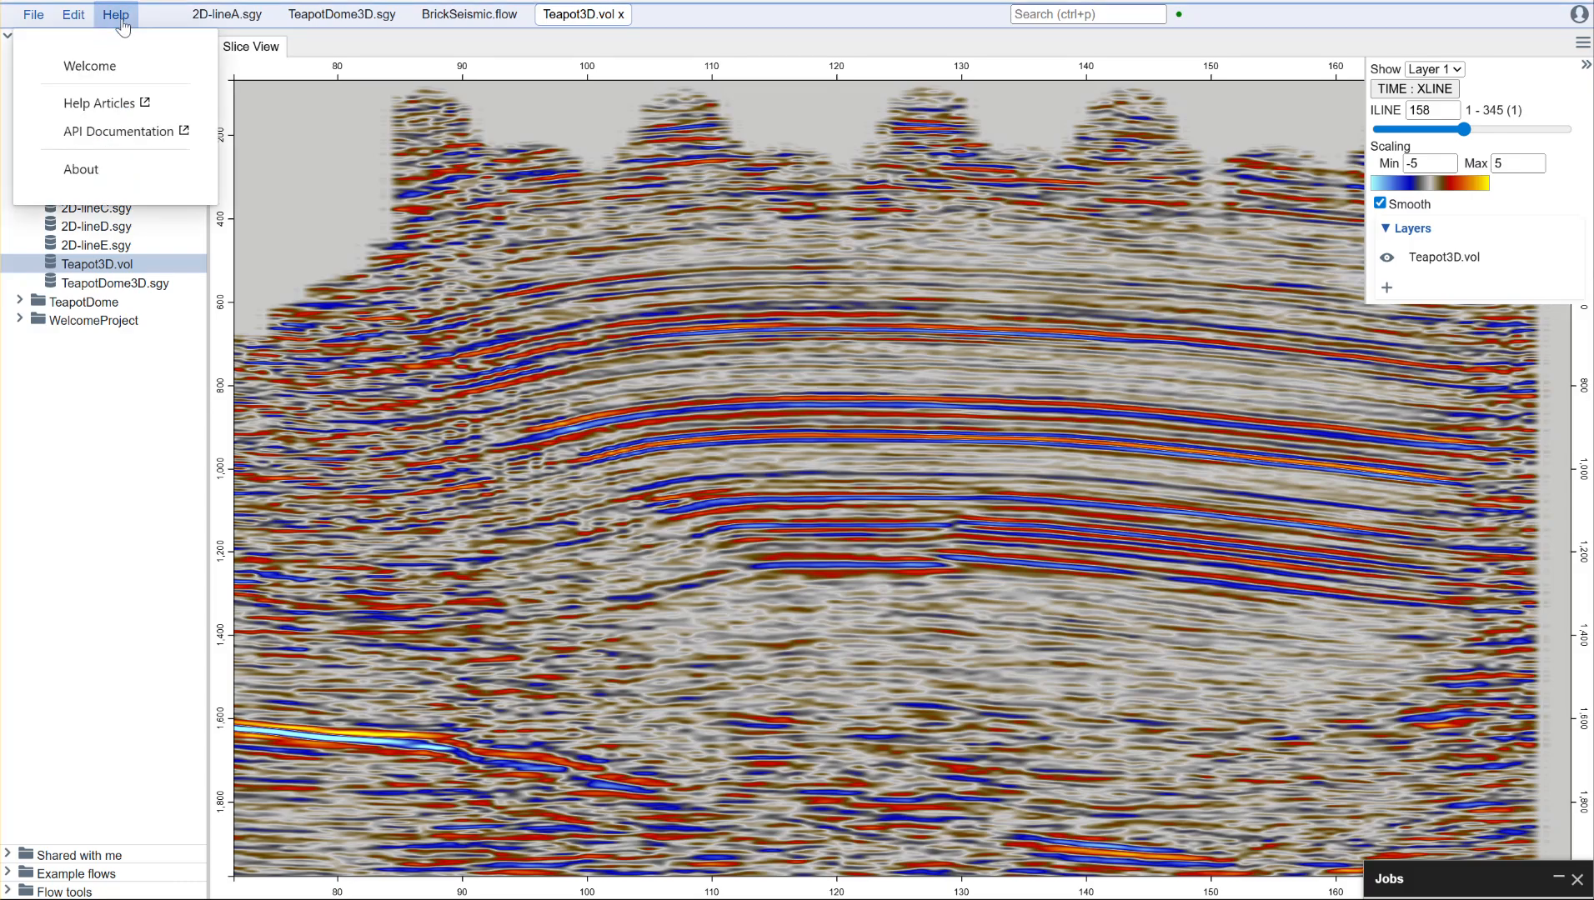
left_click(89, 66)
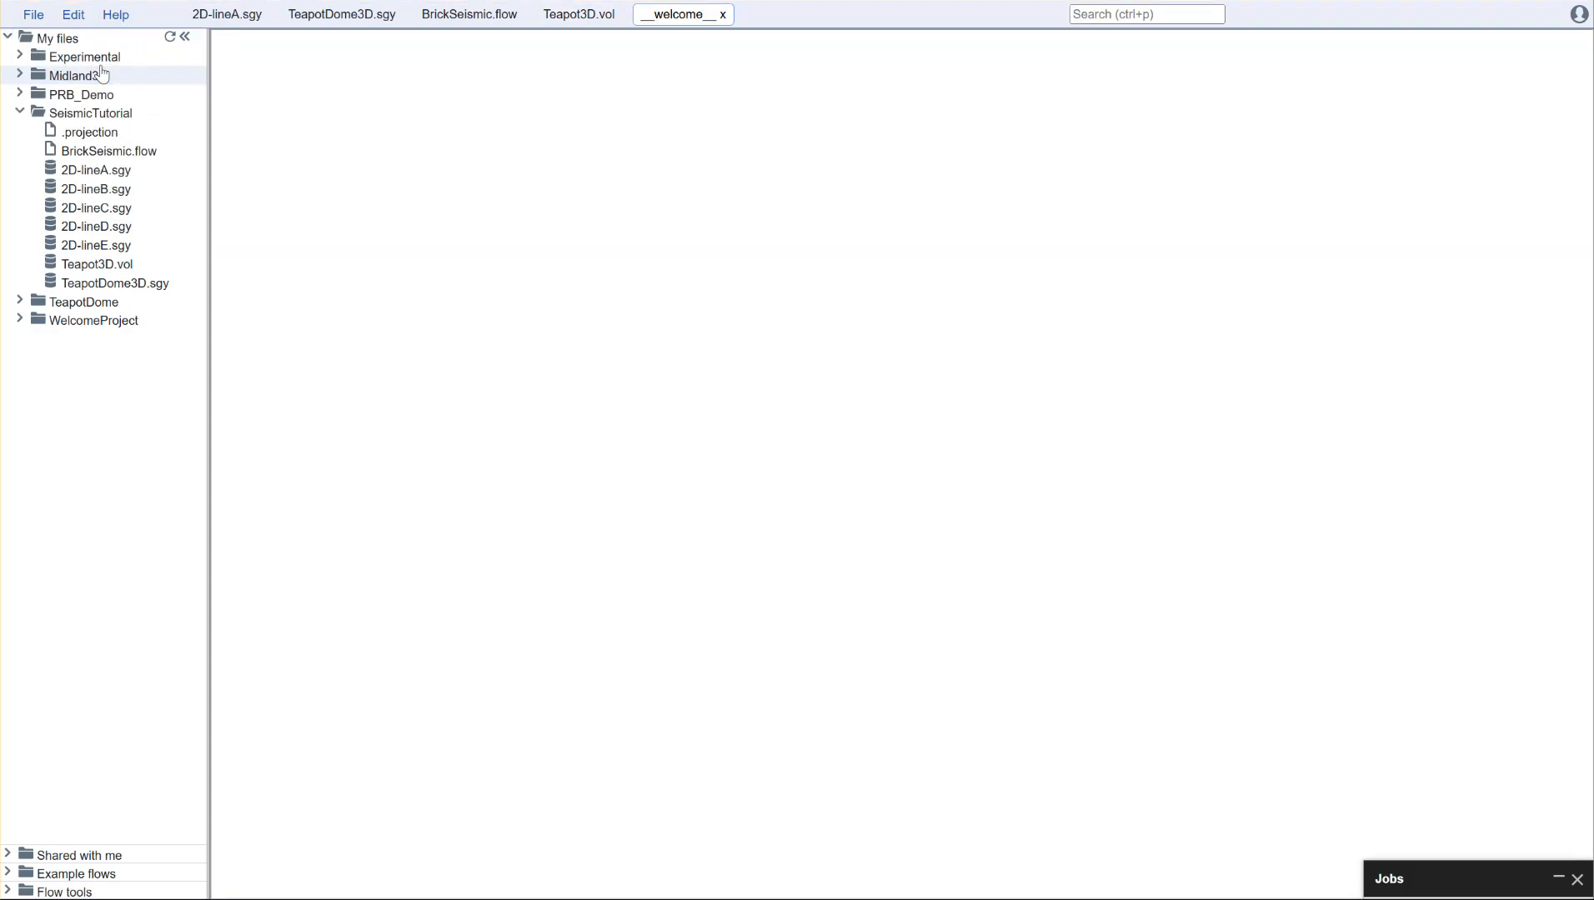
left_click(1090, 242)
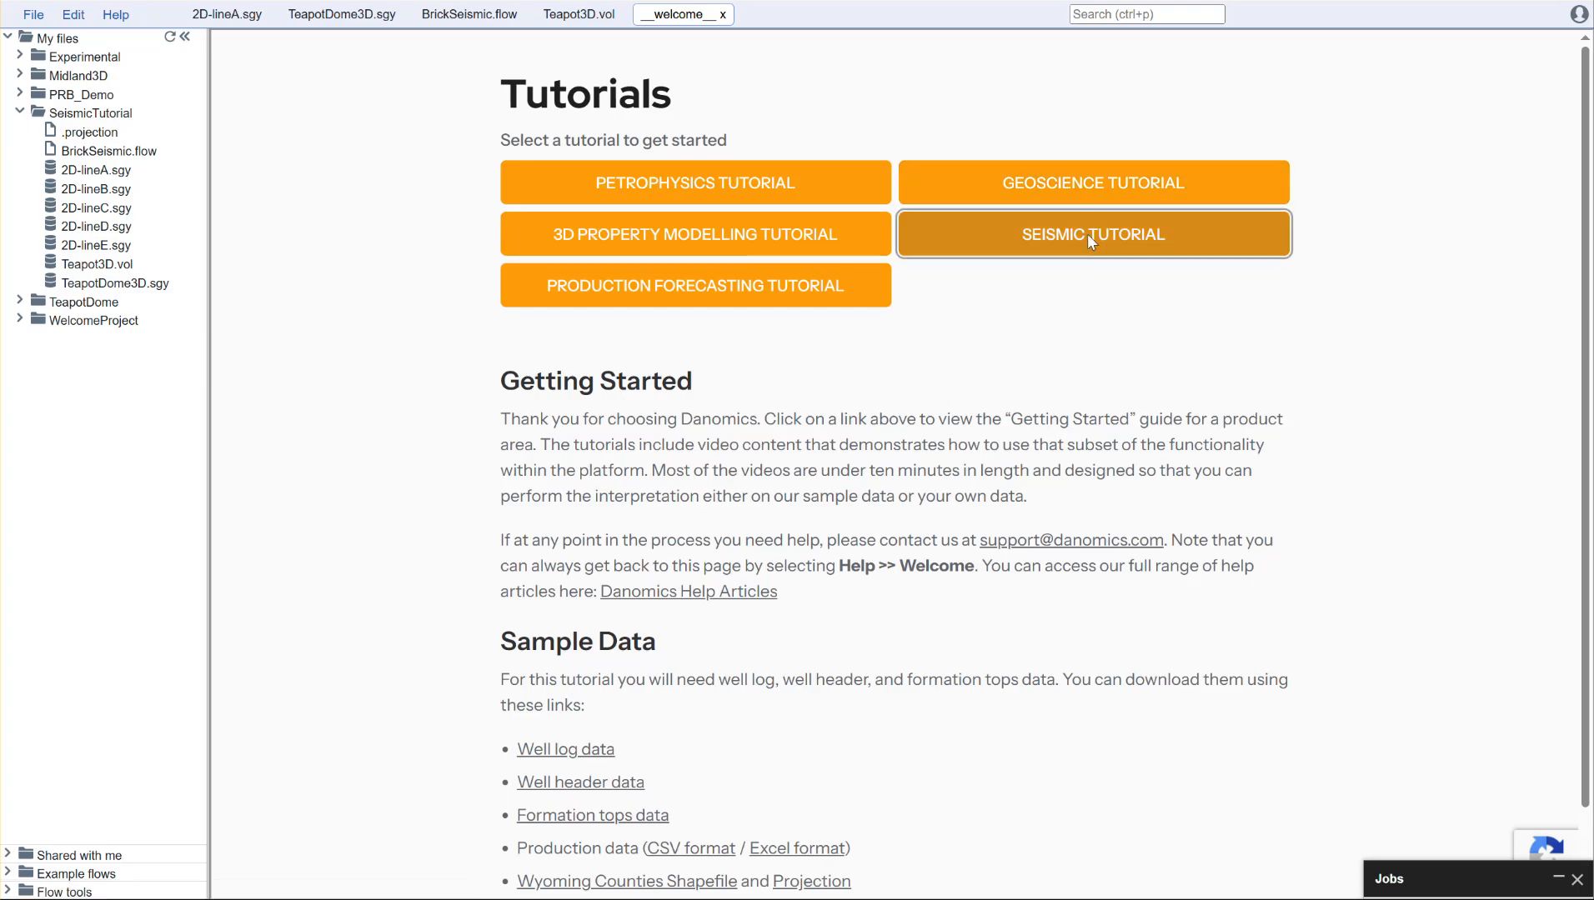
scroll(335, 520, "down", 1)
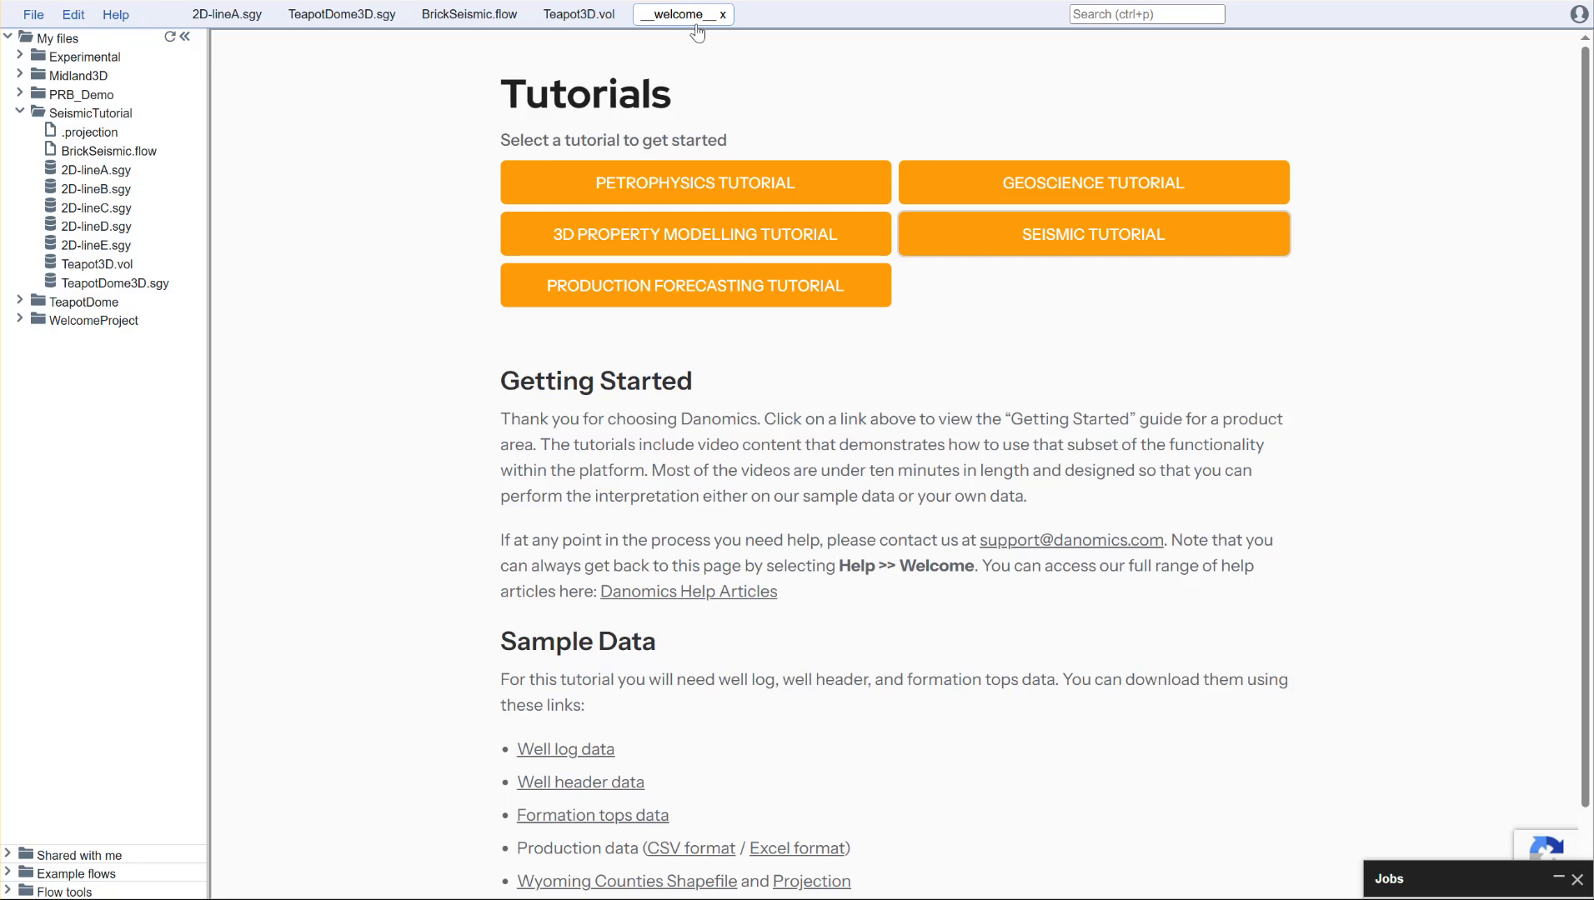
middle_click(682, 17)
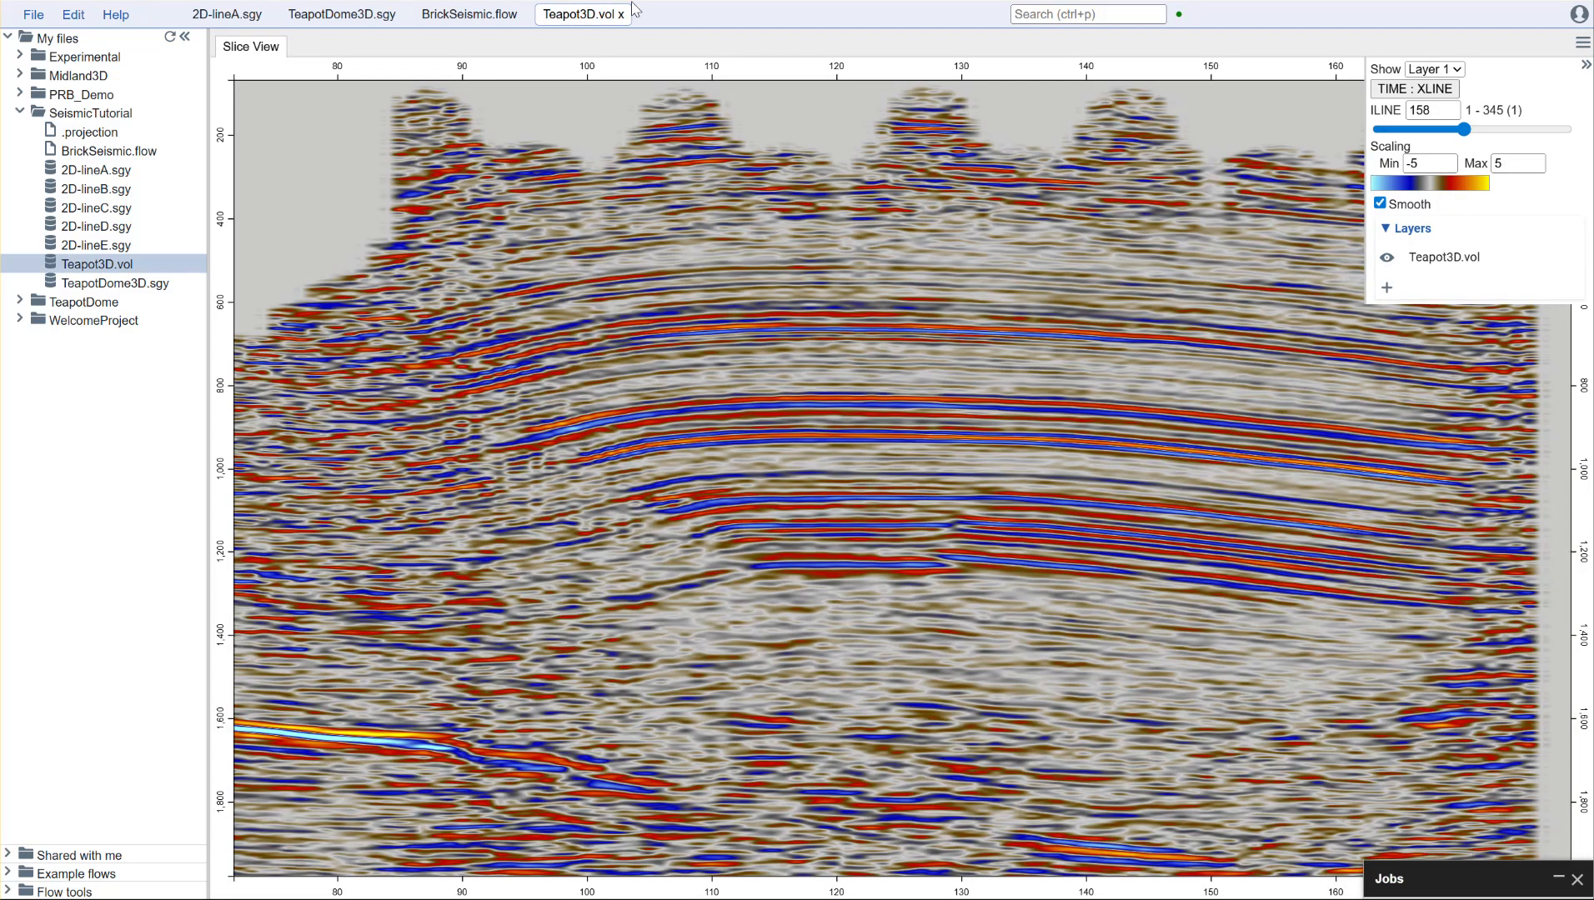
- Upload the well logs from Logs.zip to the SeismicTutorial folder as a new database named TeapotLogs.ldb
right_click(104, 118)
mouse_move(133, 160)
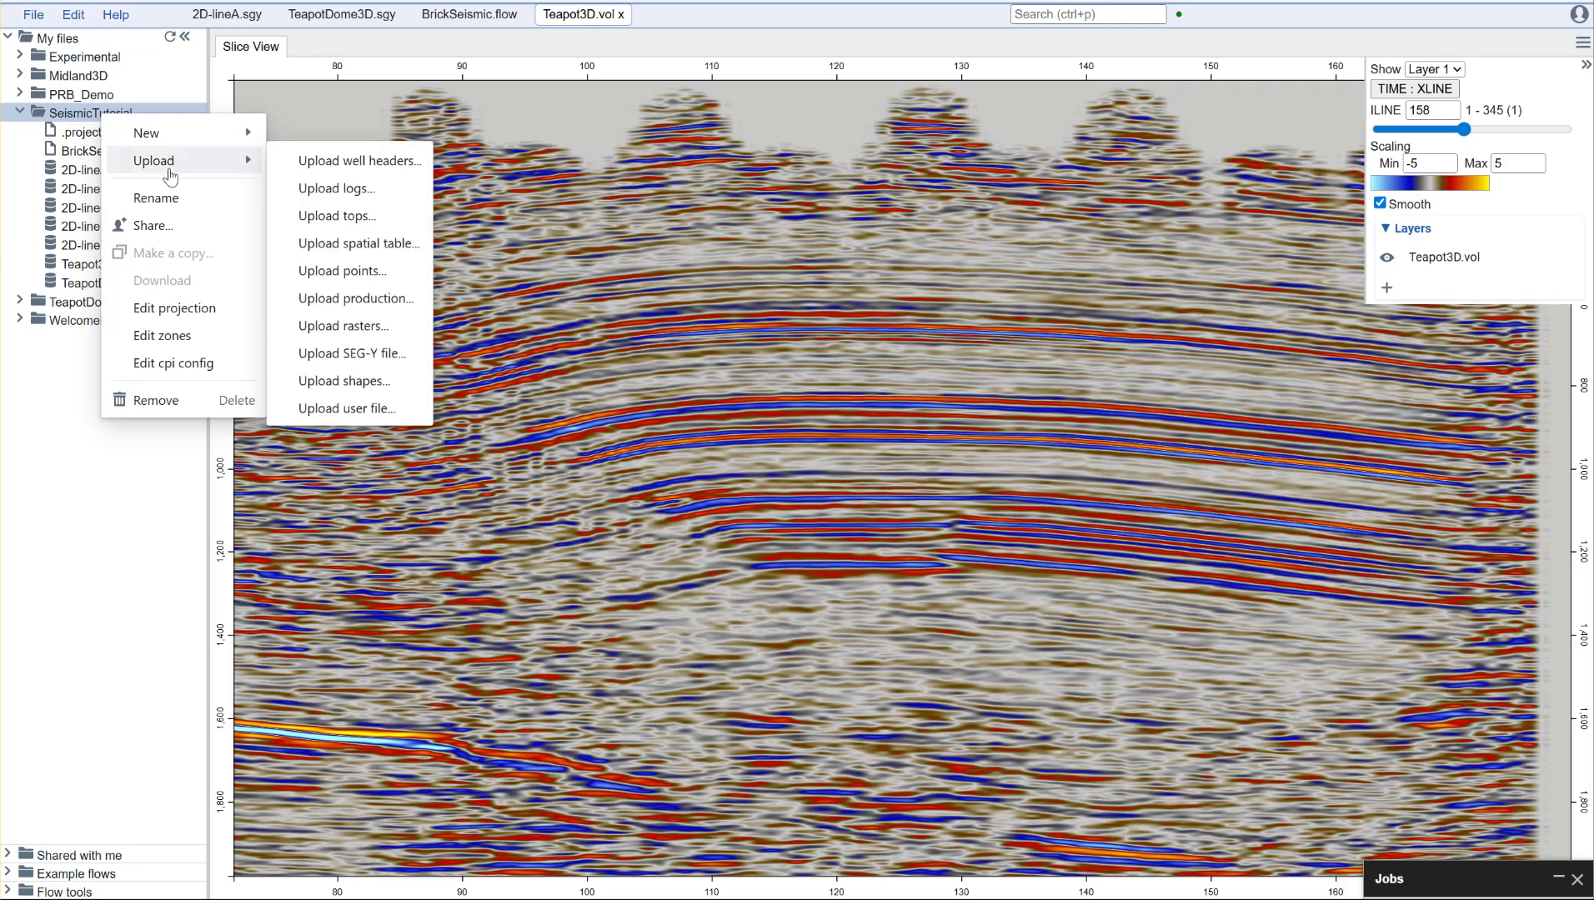
left_click(348, 194)
type("TeapotLogs.ldb")
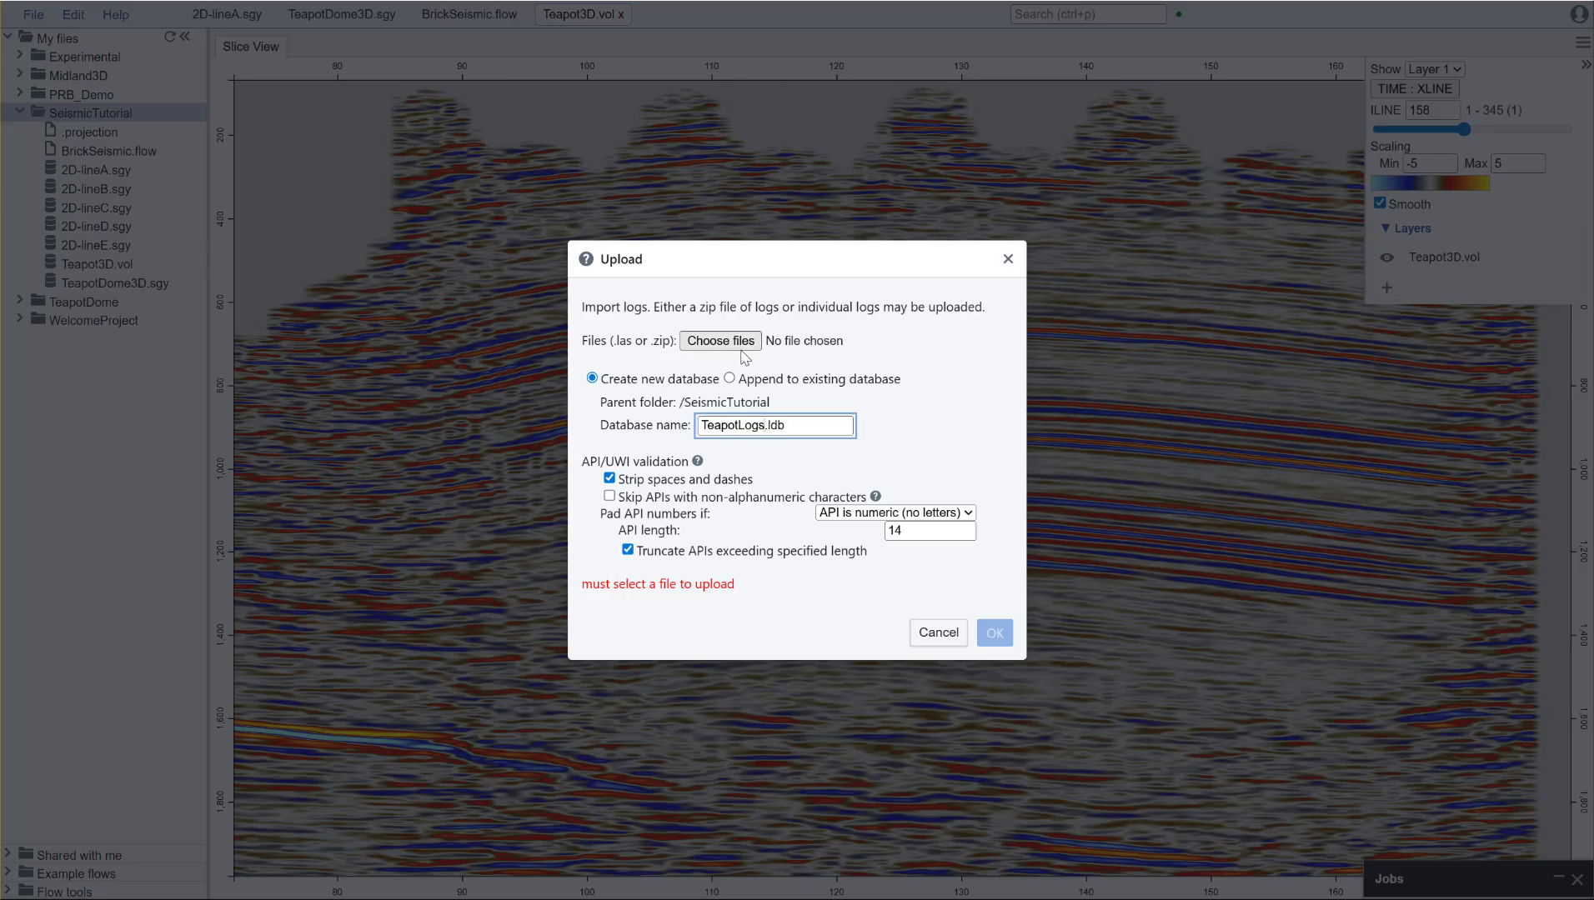
left_click(738, 343)
left_click(209, 133)
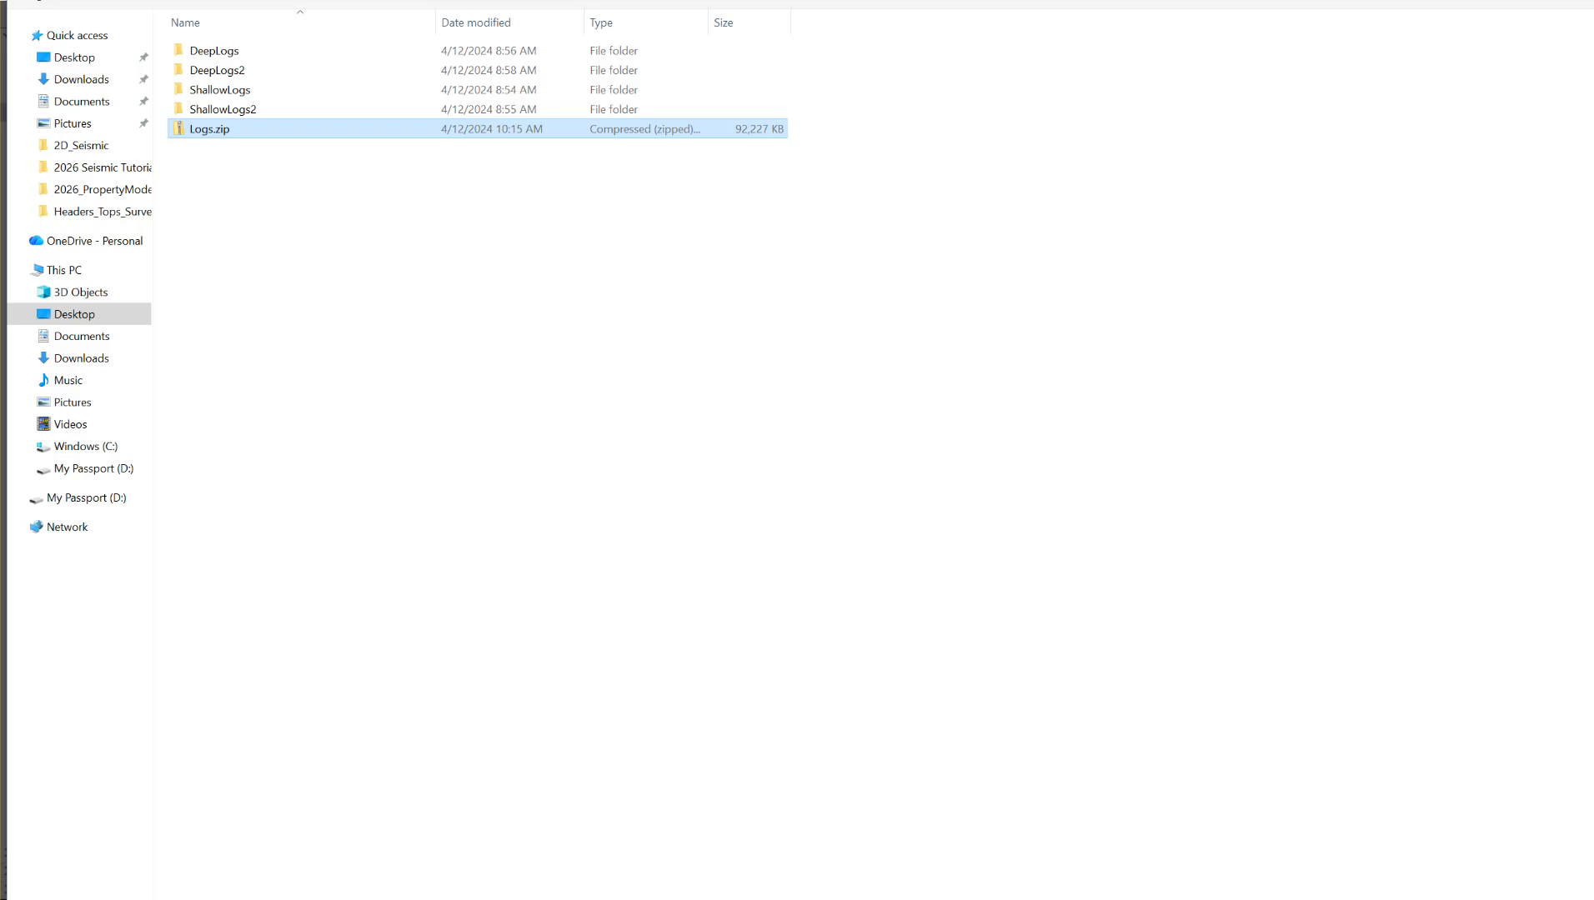
key("Return")
left_click(995, 625)
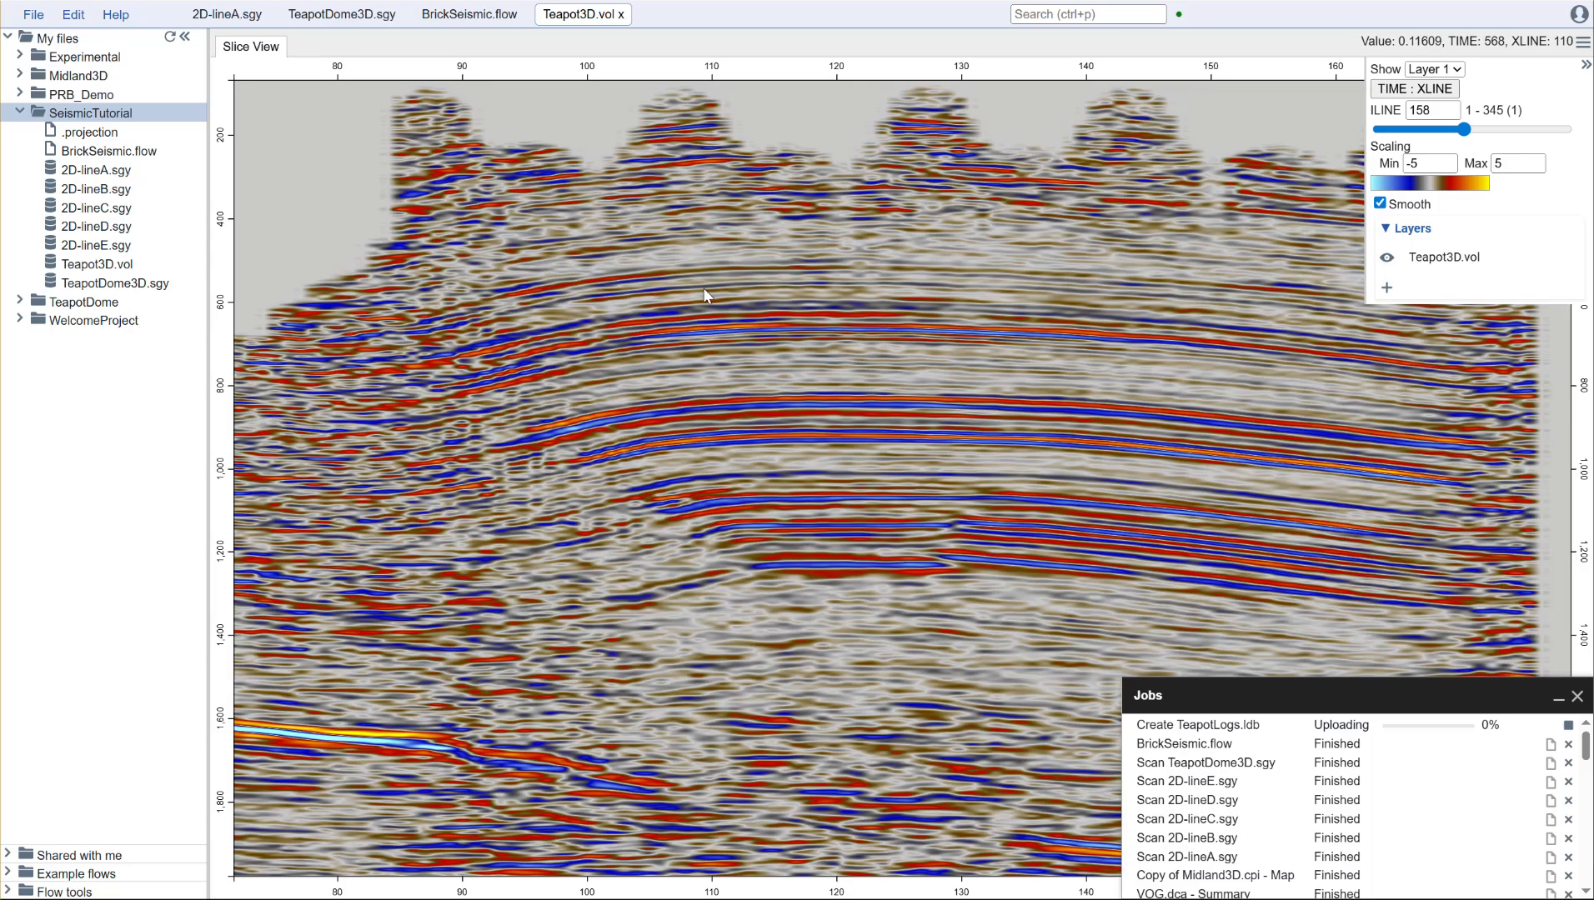
- Begin a well header upload in the SeismicTutorial folder, naming the new database TeapotHeaders.wdb and loading Headers.xlsx
right_click(107, 122)
mouse_move(194, 165)
left_click(353, 164)
type("TeapotHeaders.wdb")
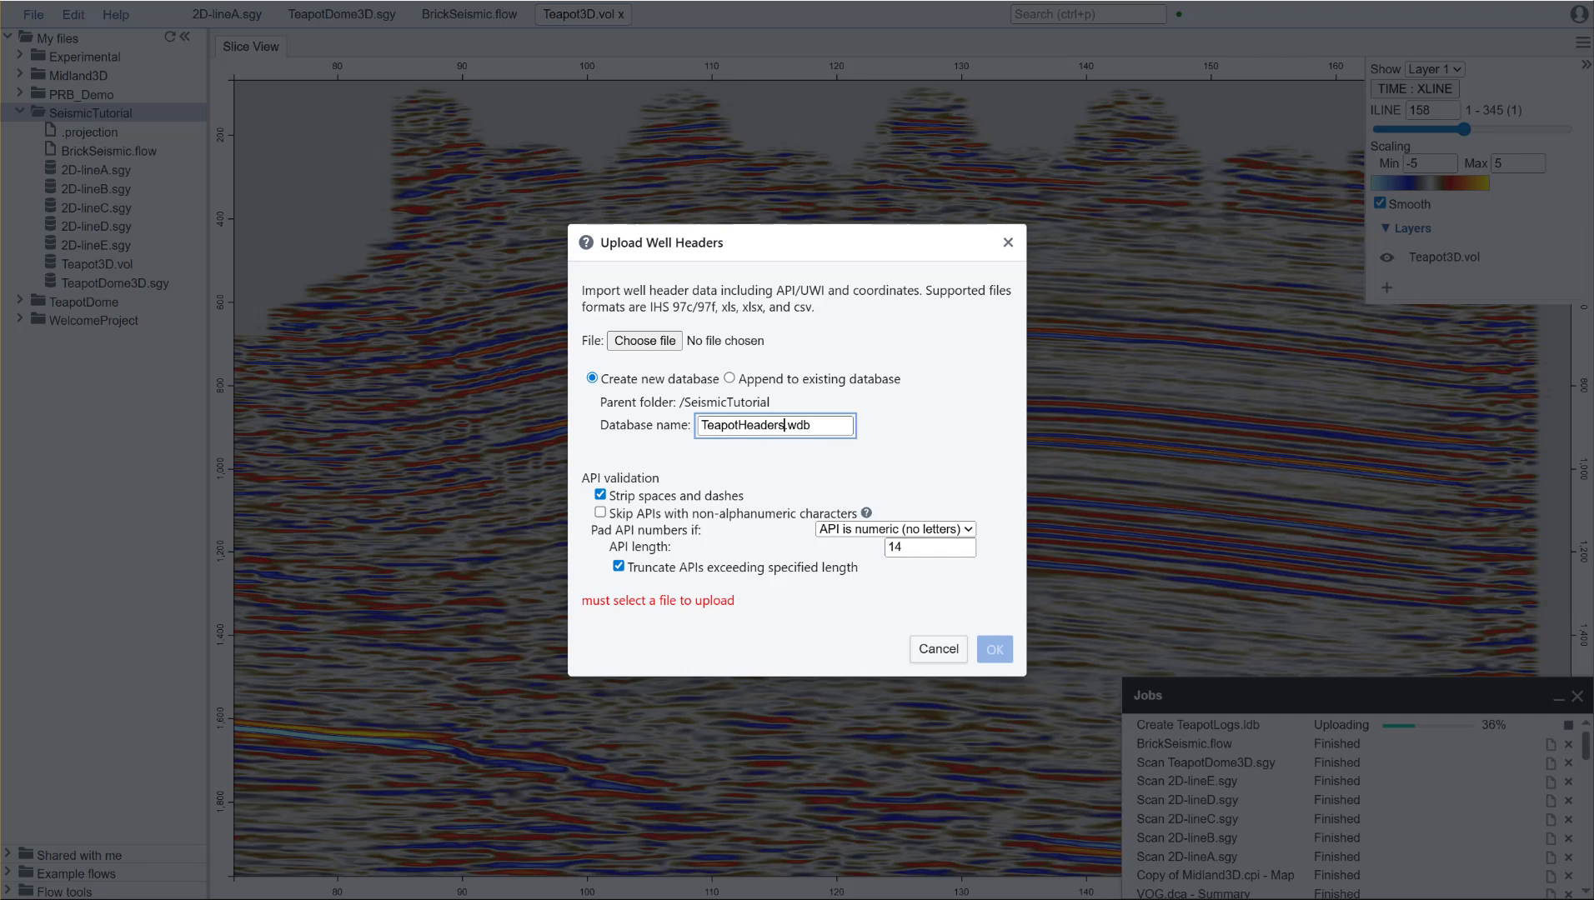
left_click(658, 343)
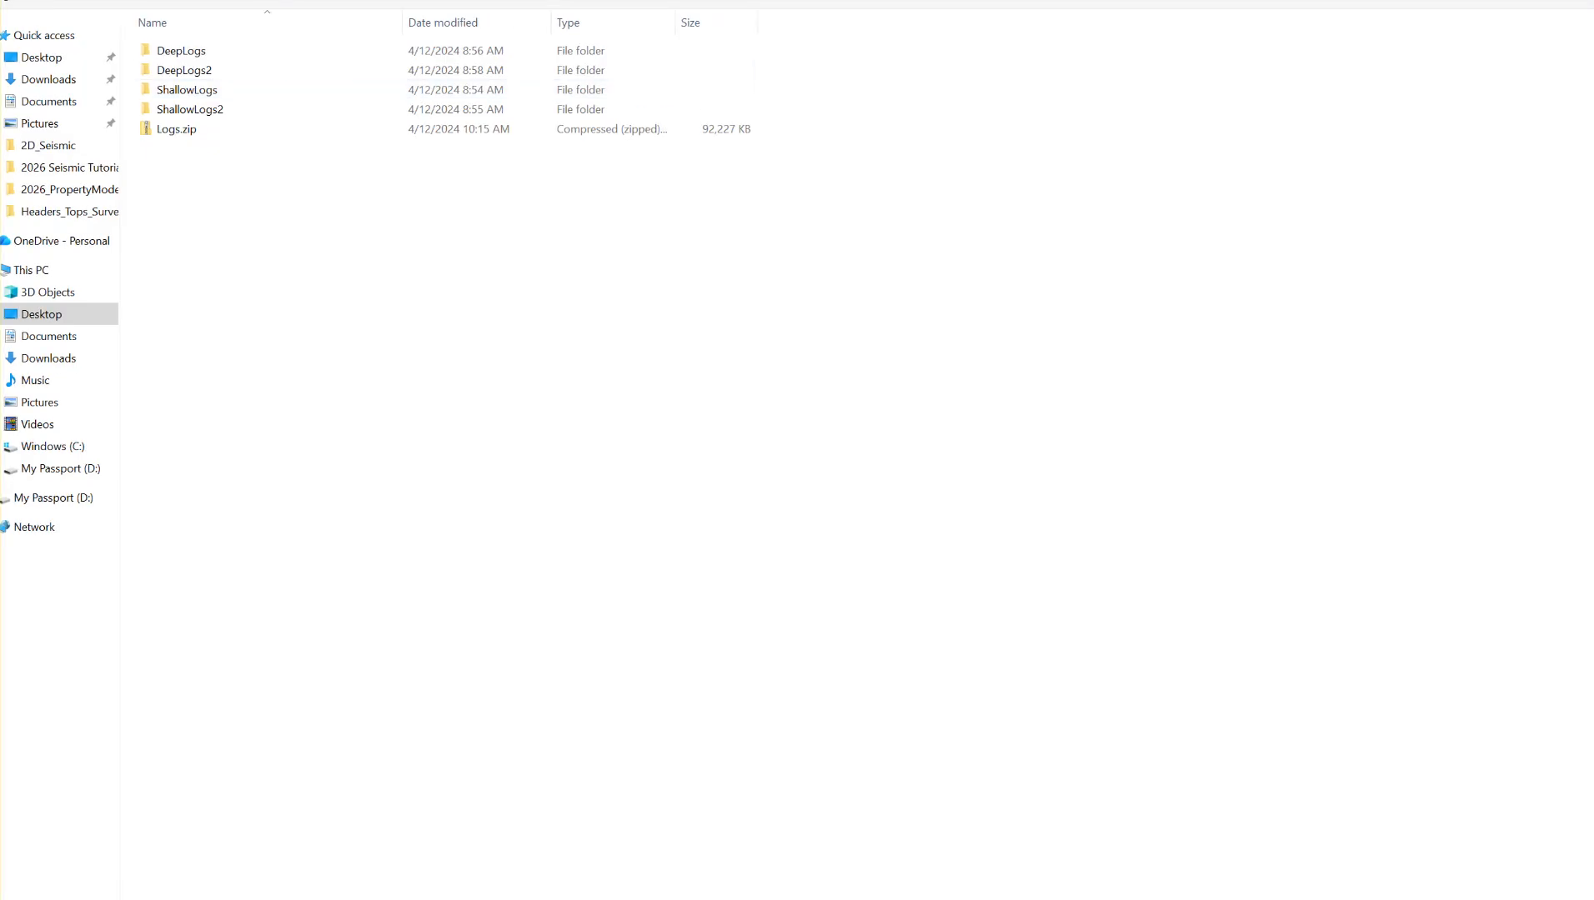
left_click(275, 2)
double_click(228, 113)
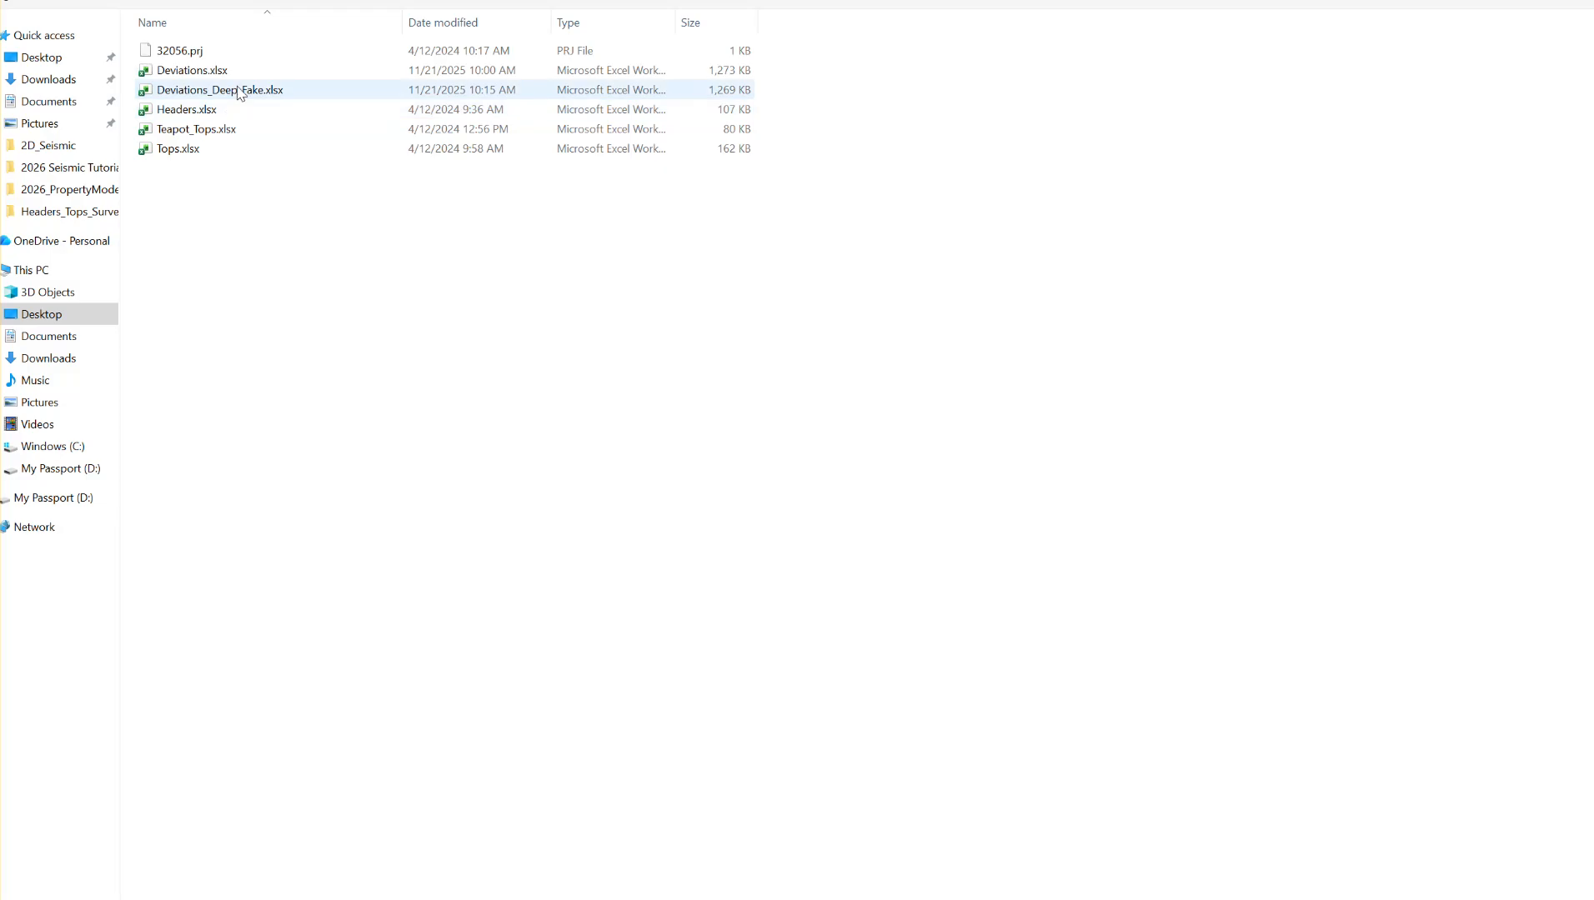
left_click(209, 109)
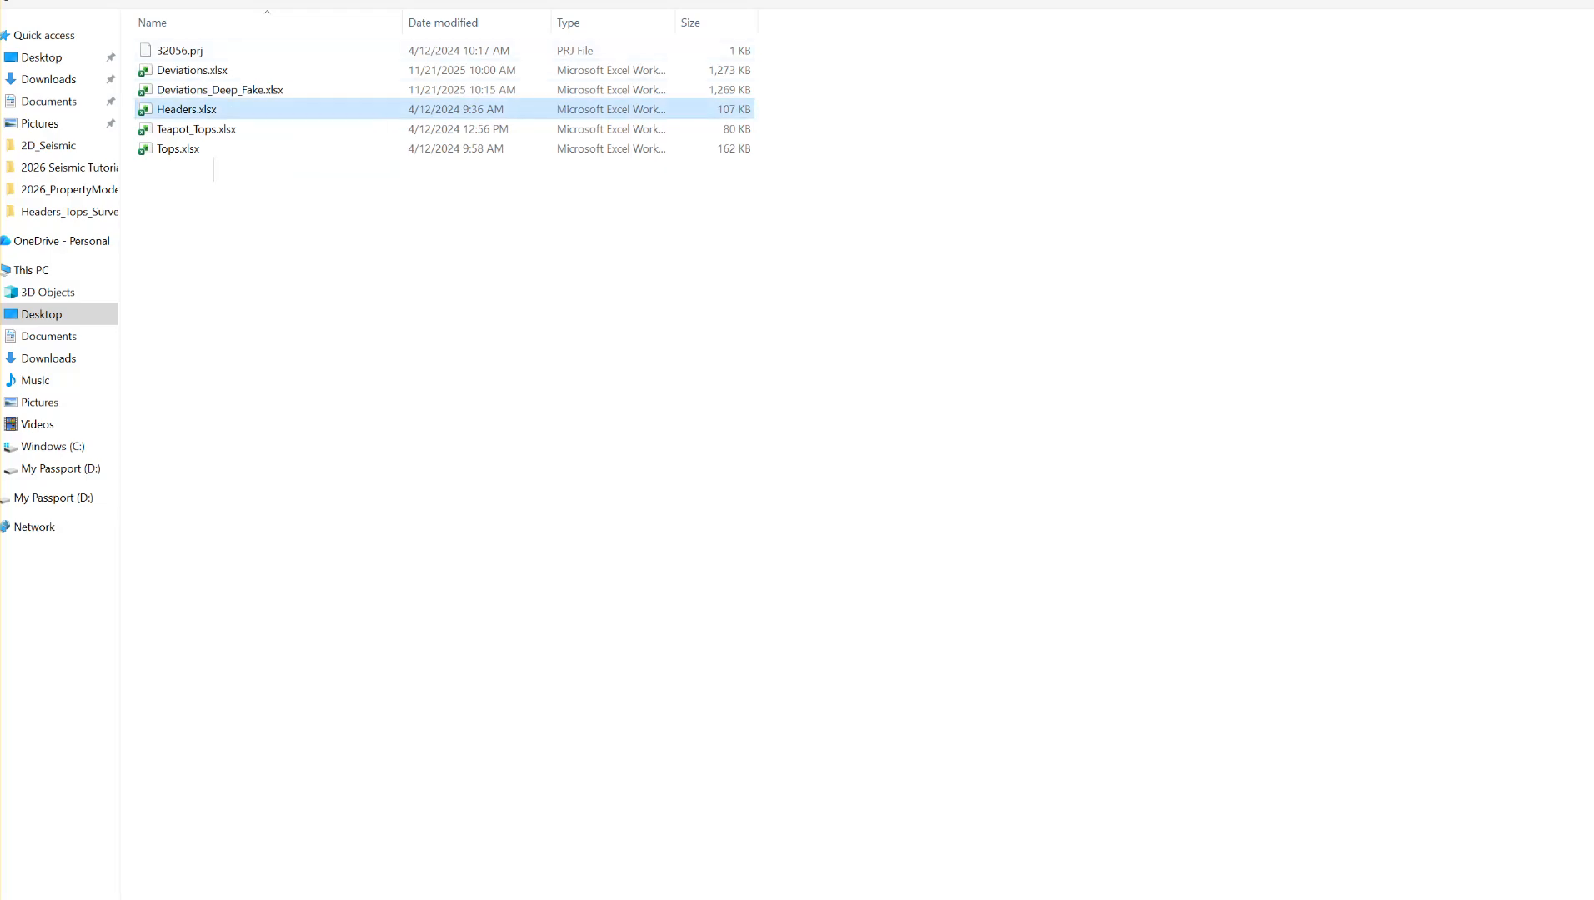
left_click(1275, 723)
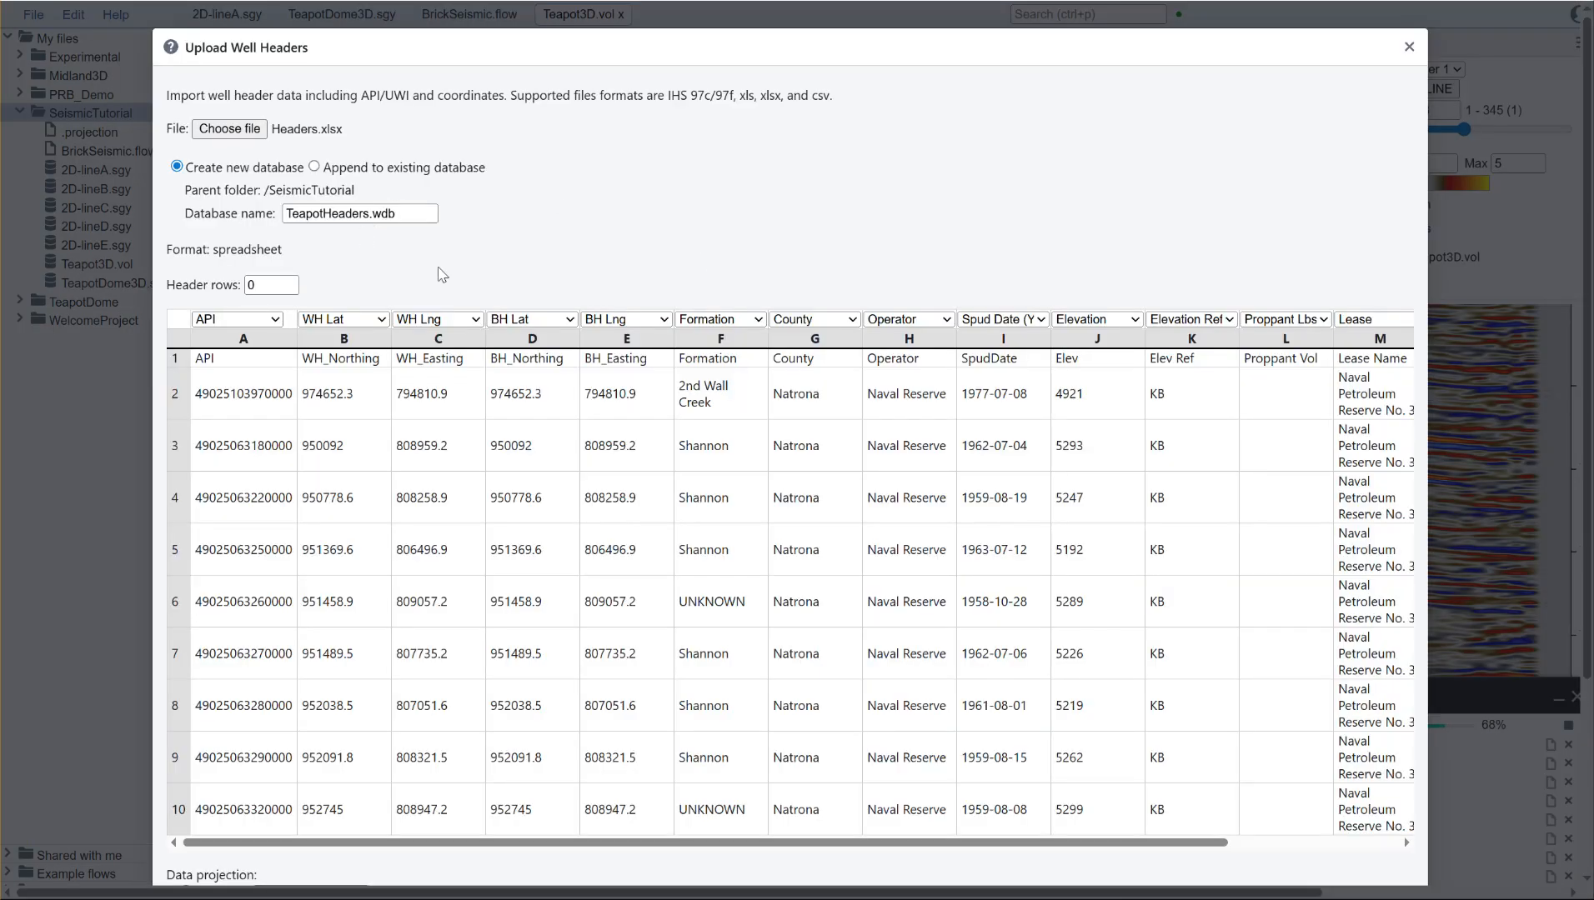
- Set the well header import to 1 header row and take its data projection from 32056.prj
left_click(289, 282)
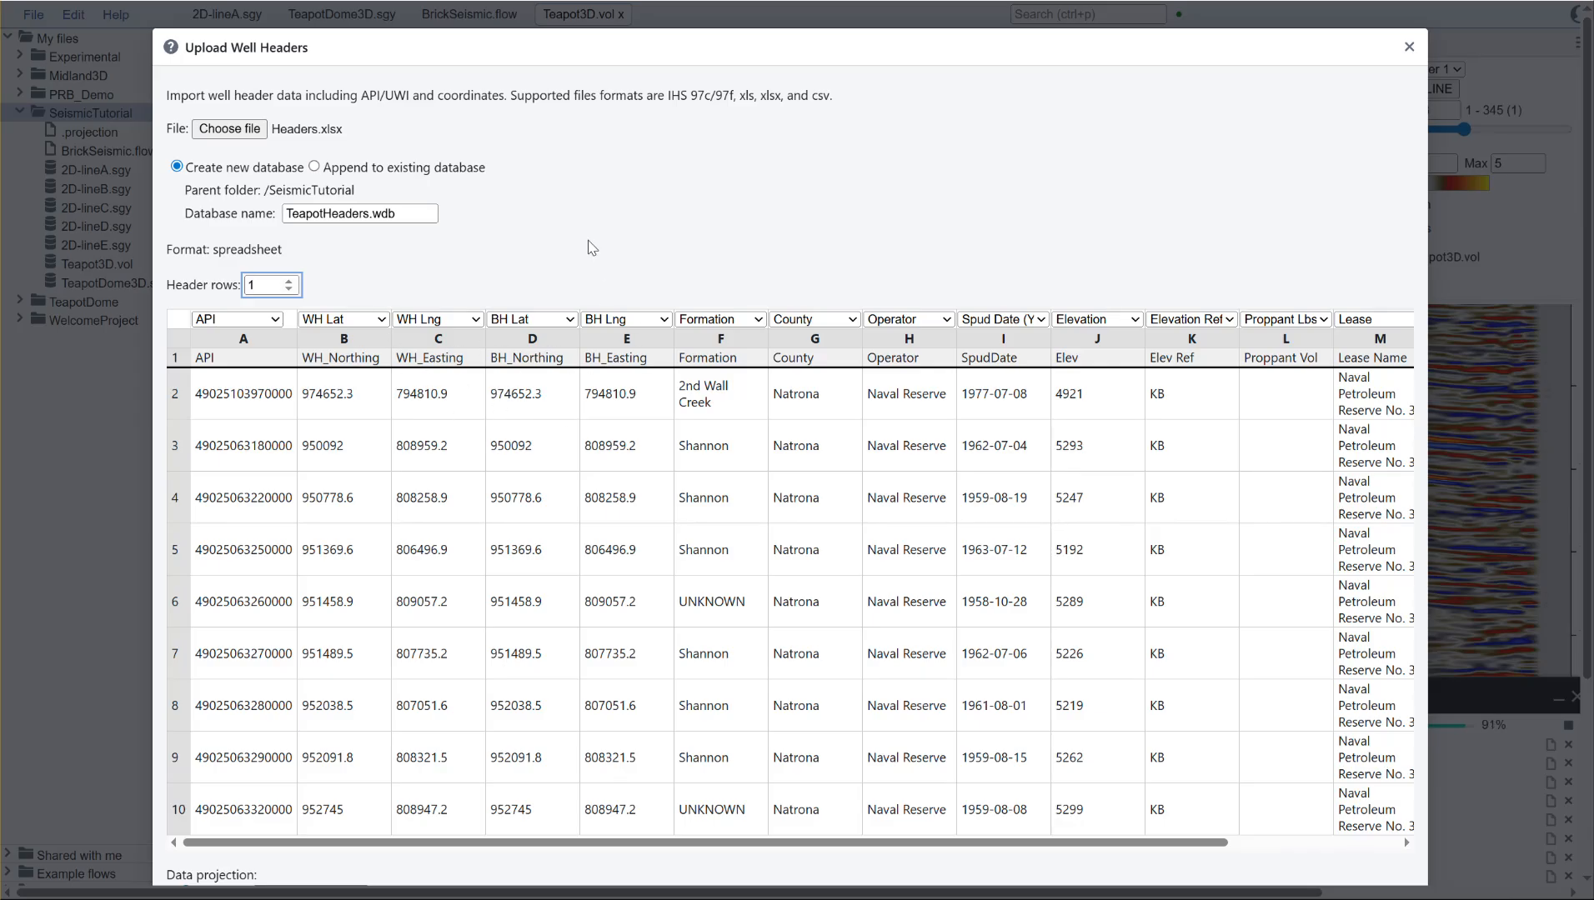
scroll(471, 263, "down", 1)
scroll(471, 264, "down", 2)
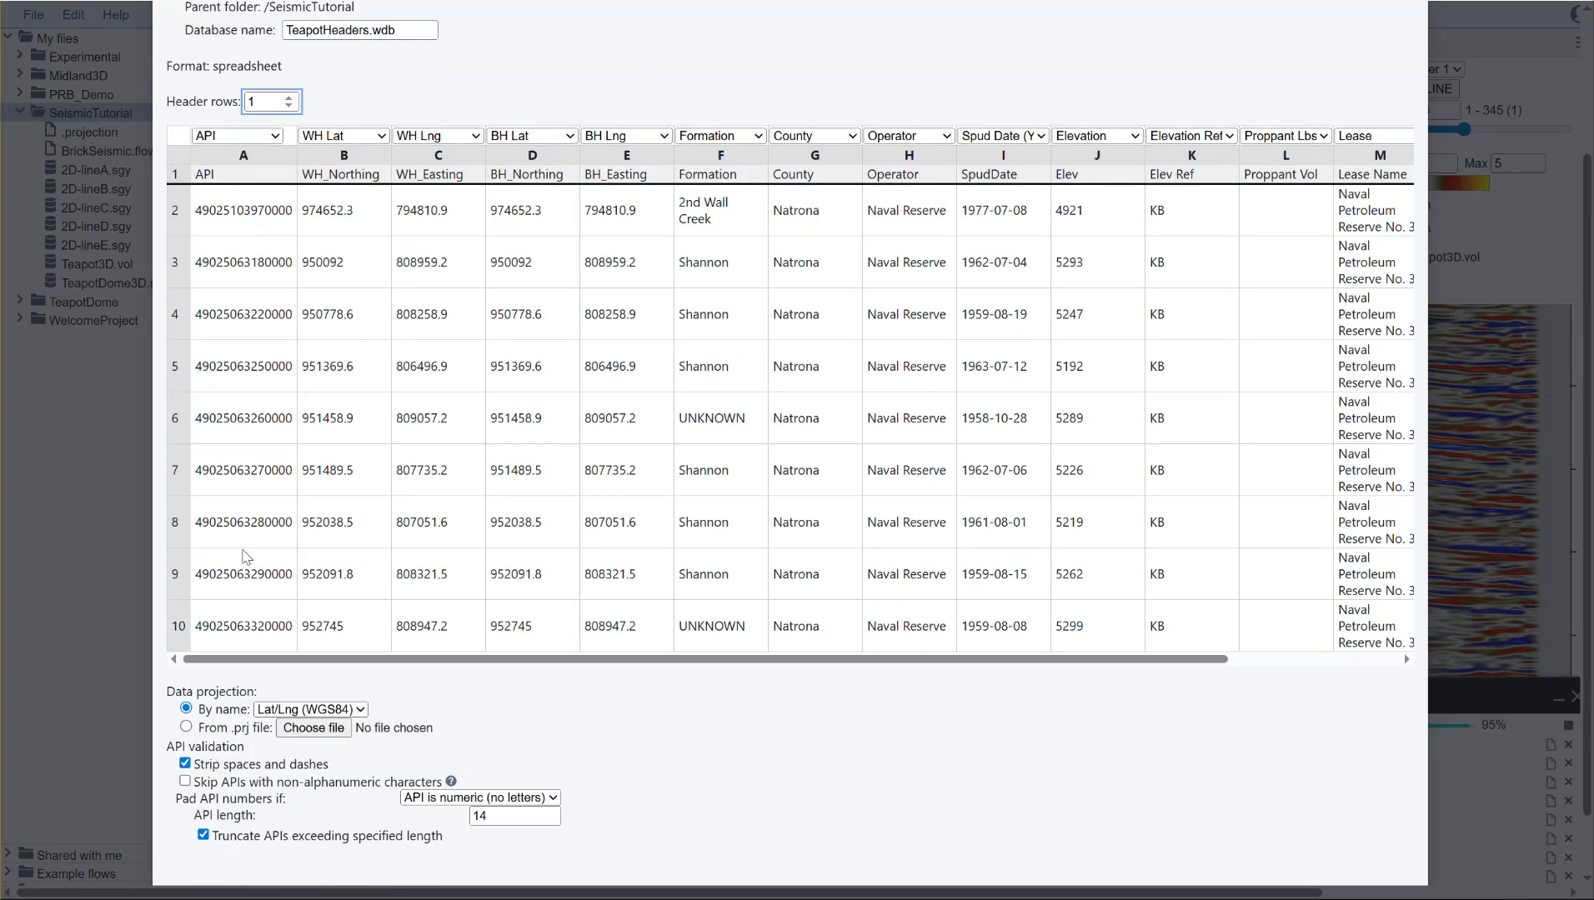
left_click(222, 729)
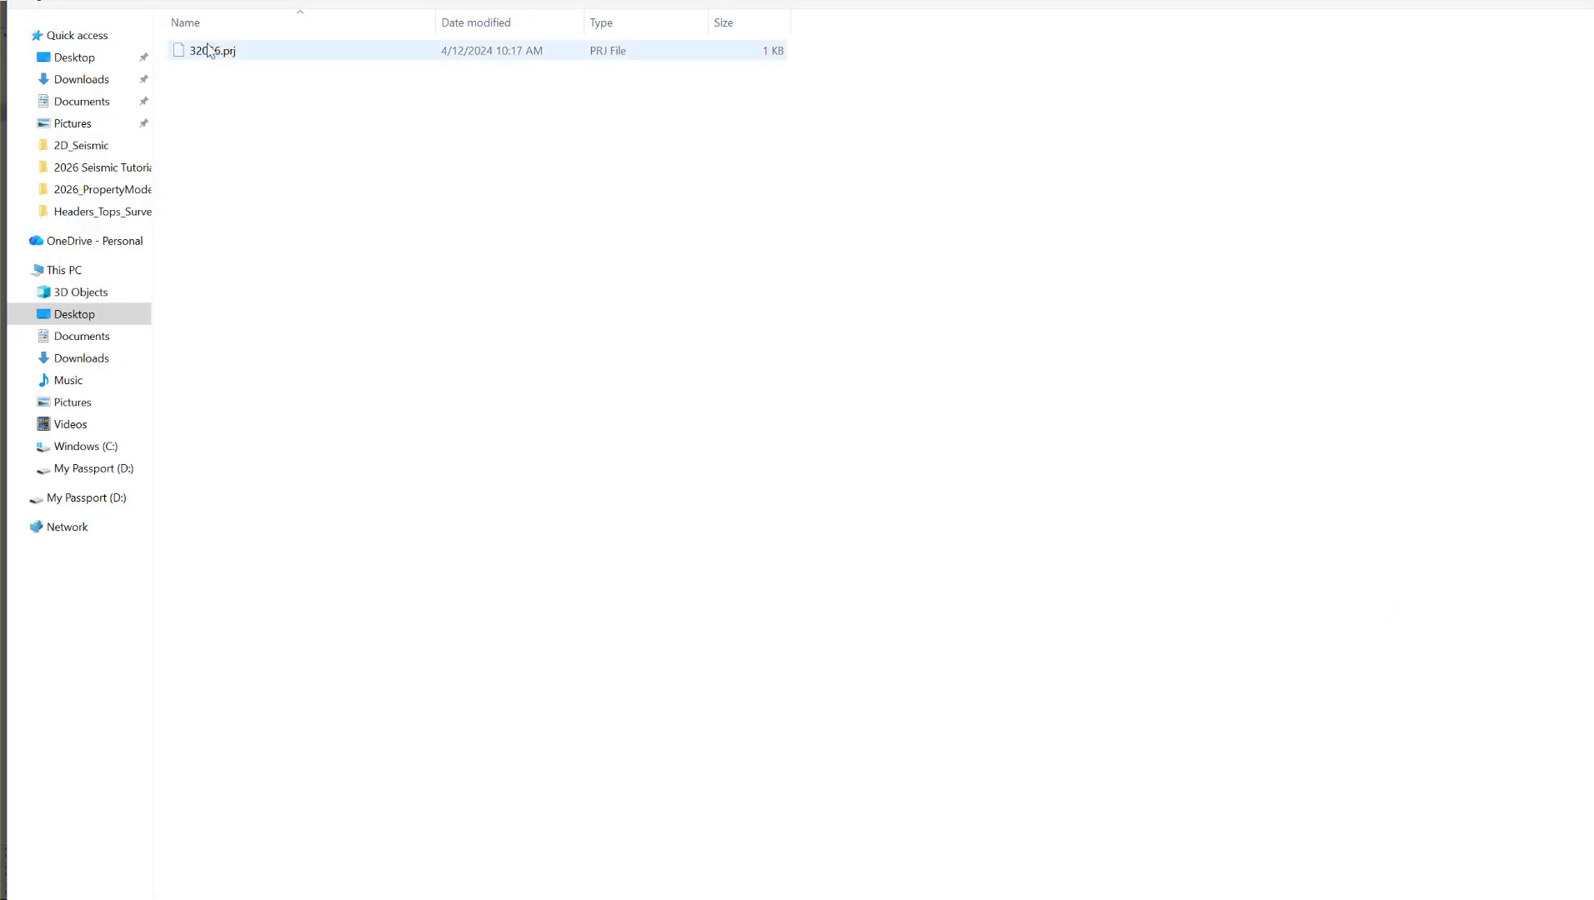
left_click(213, 54)
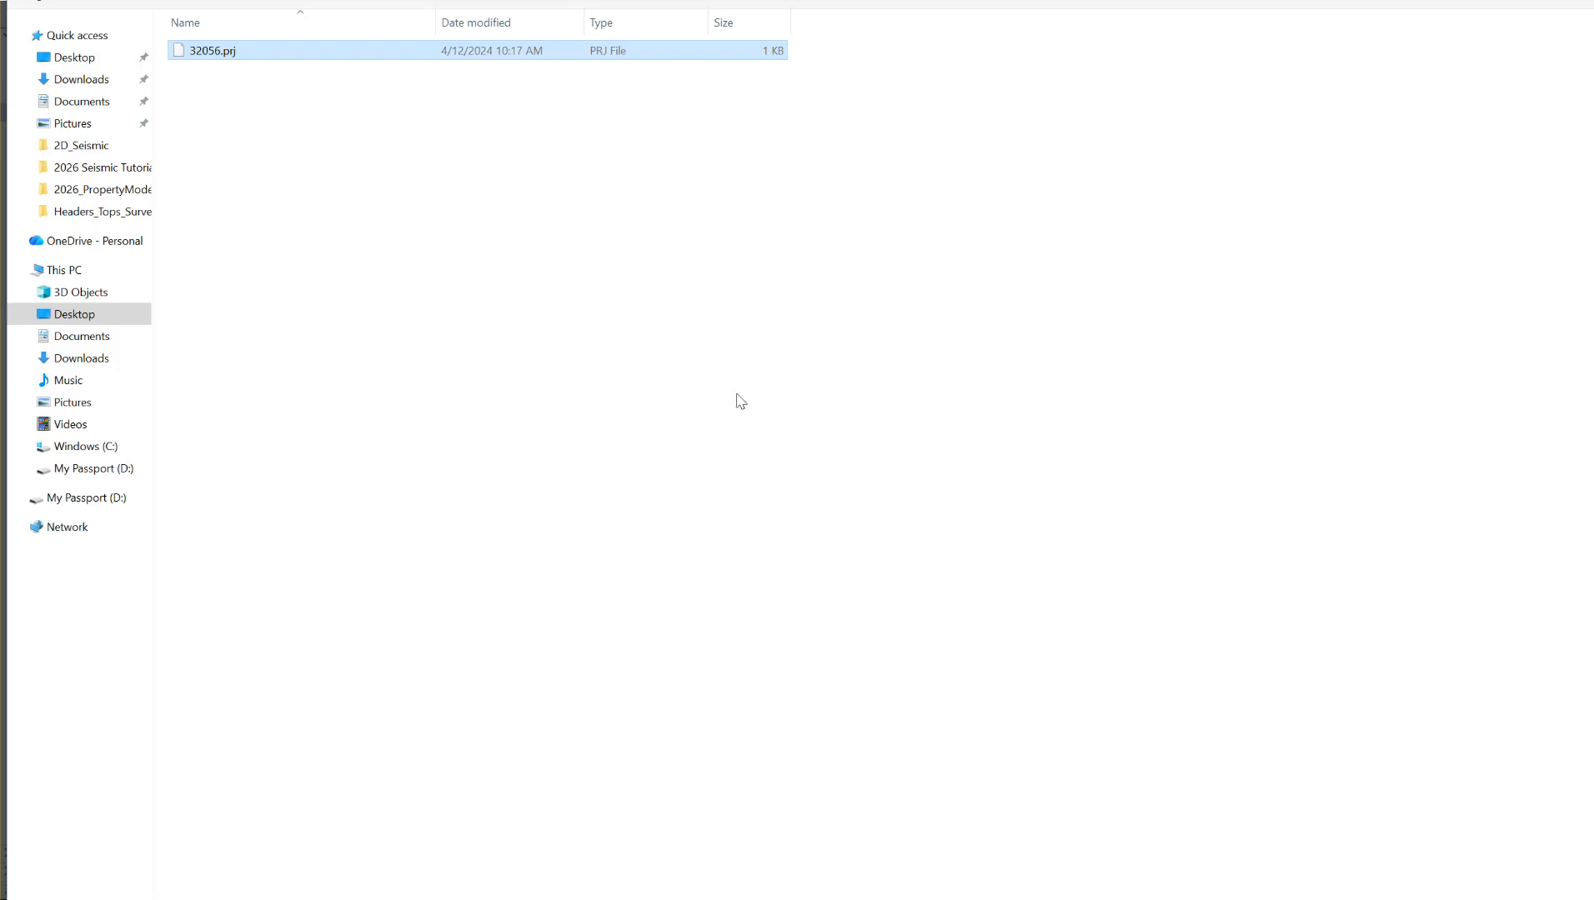
double_click(221, 53)
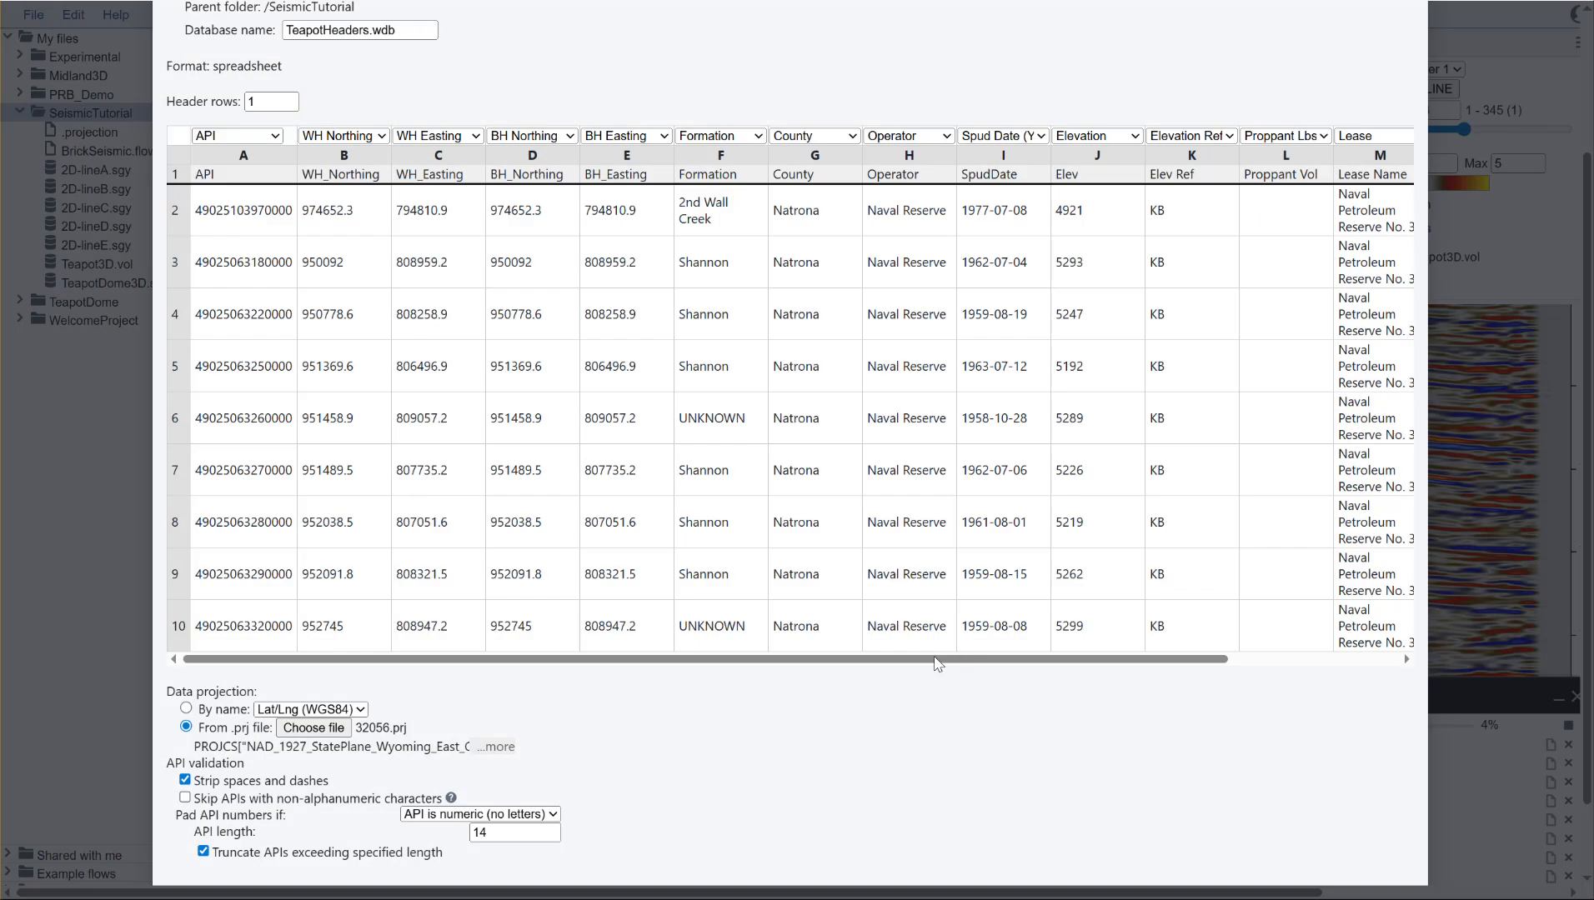
- Check the WH Northing and Elevation Ref column mappings and submit the well header upload
left_click(381, 137)
left_click(379, 139)
left_click(1225, 140)
left_click(1225, 141)
left_click_drag(1173, 658, 1157, 688)
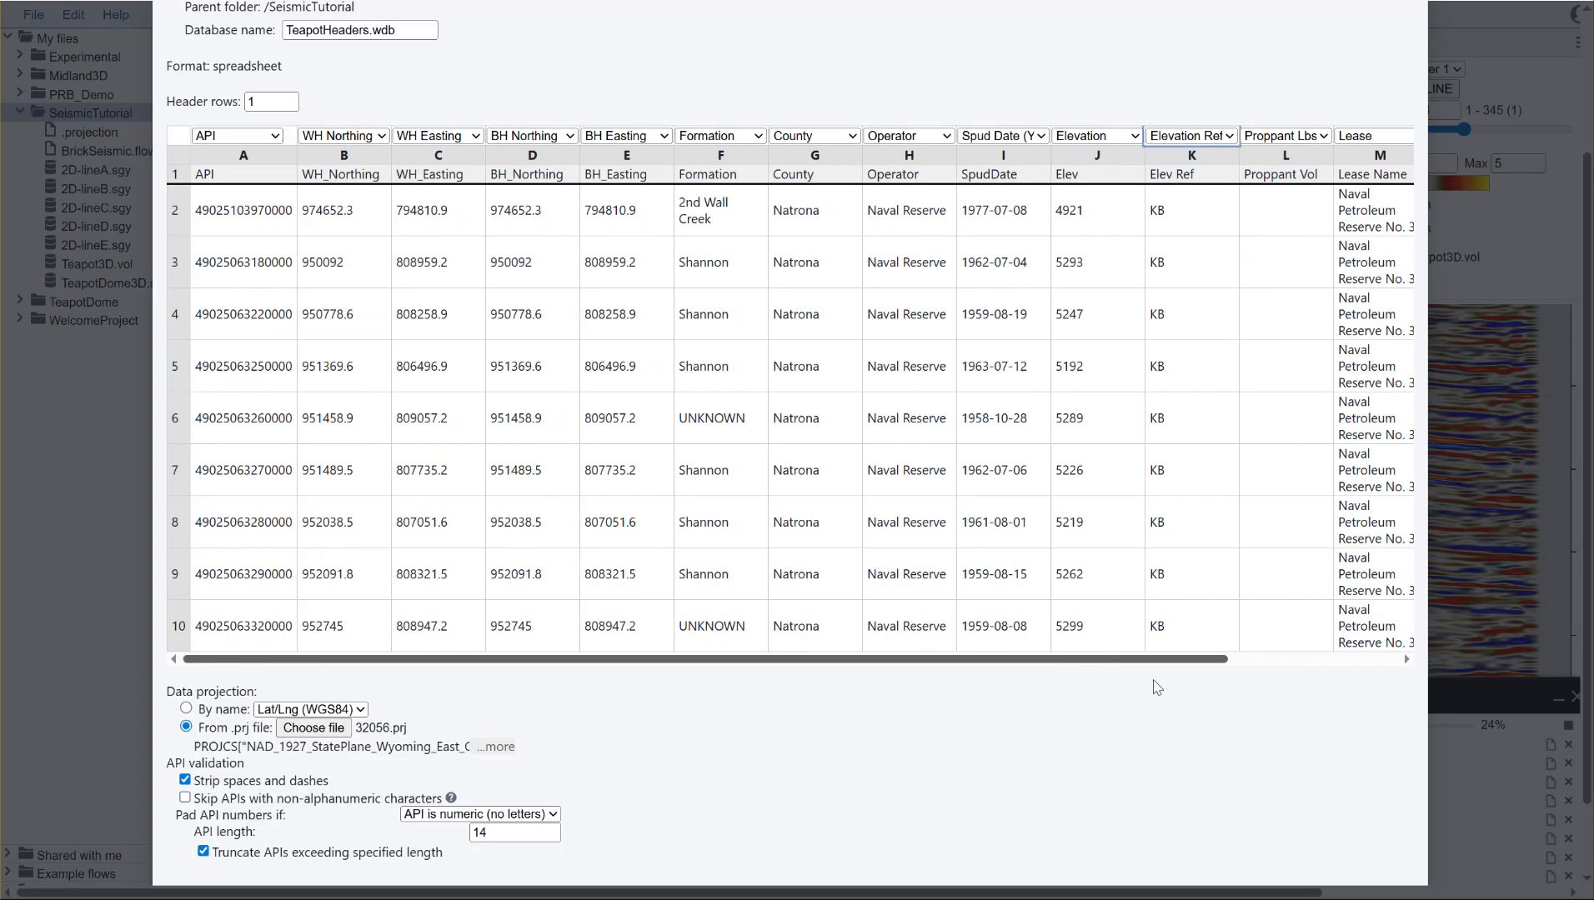
scroll(888, 802, "down", 1)
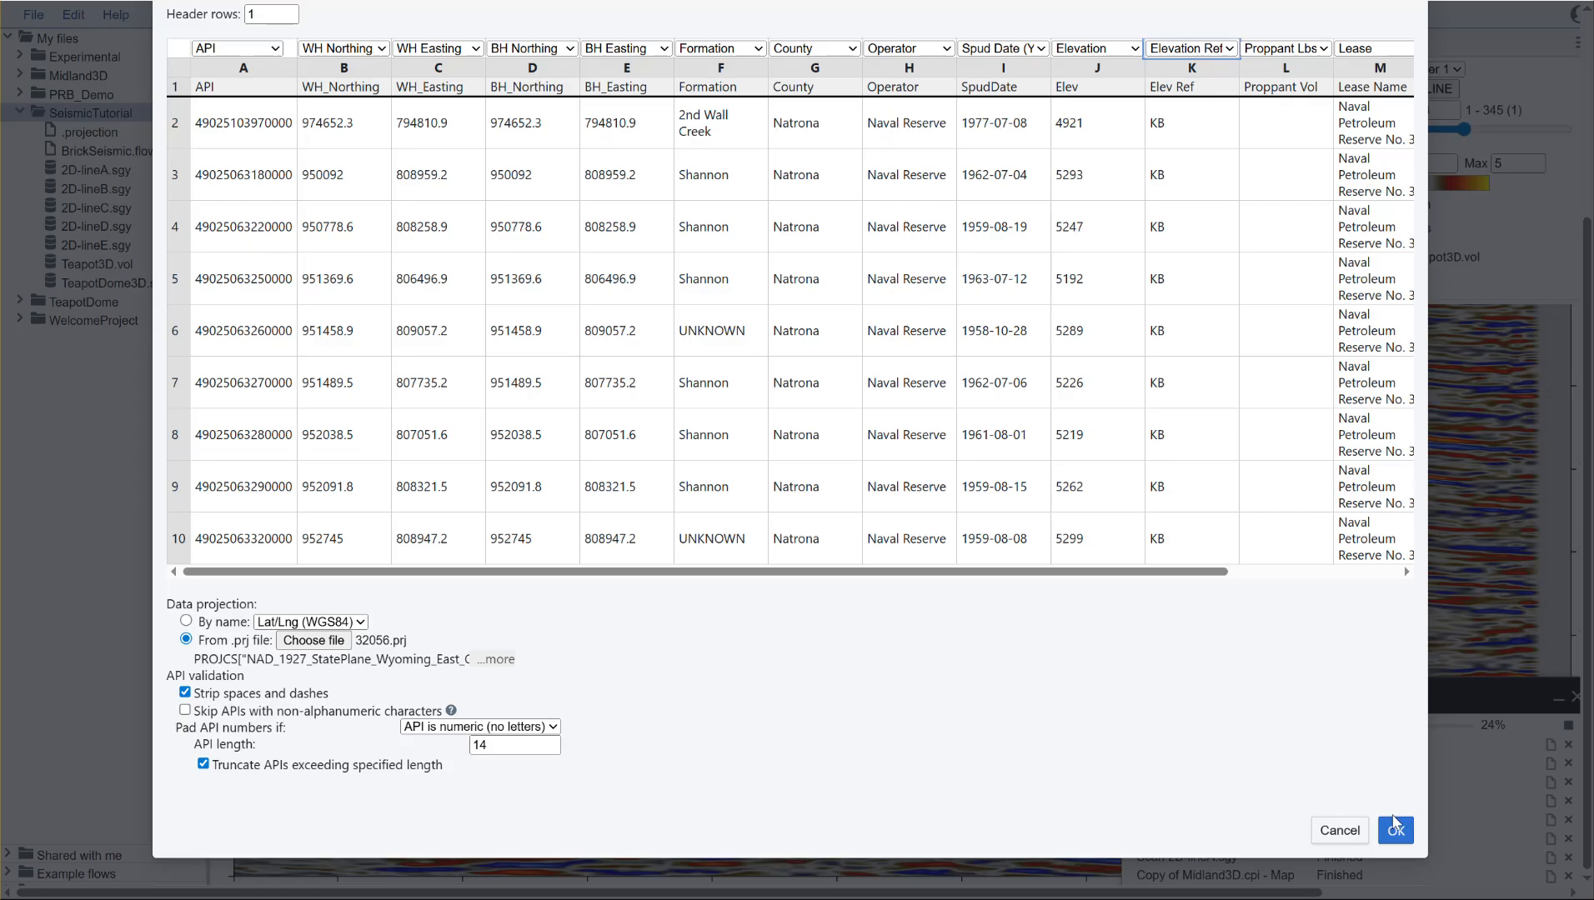
left_click(1393, 827)
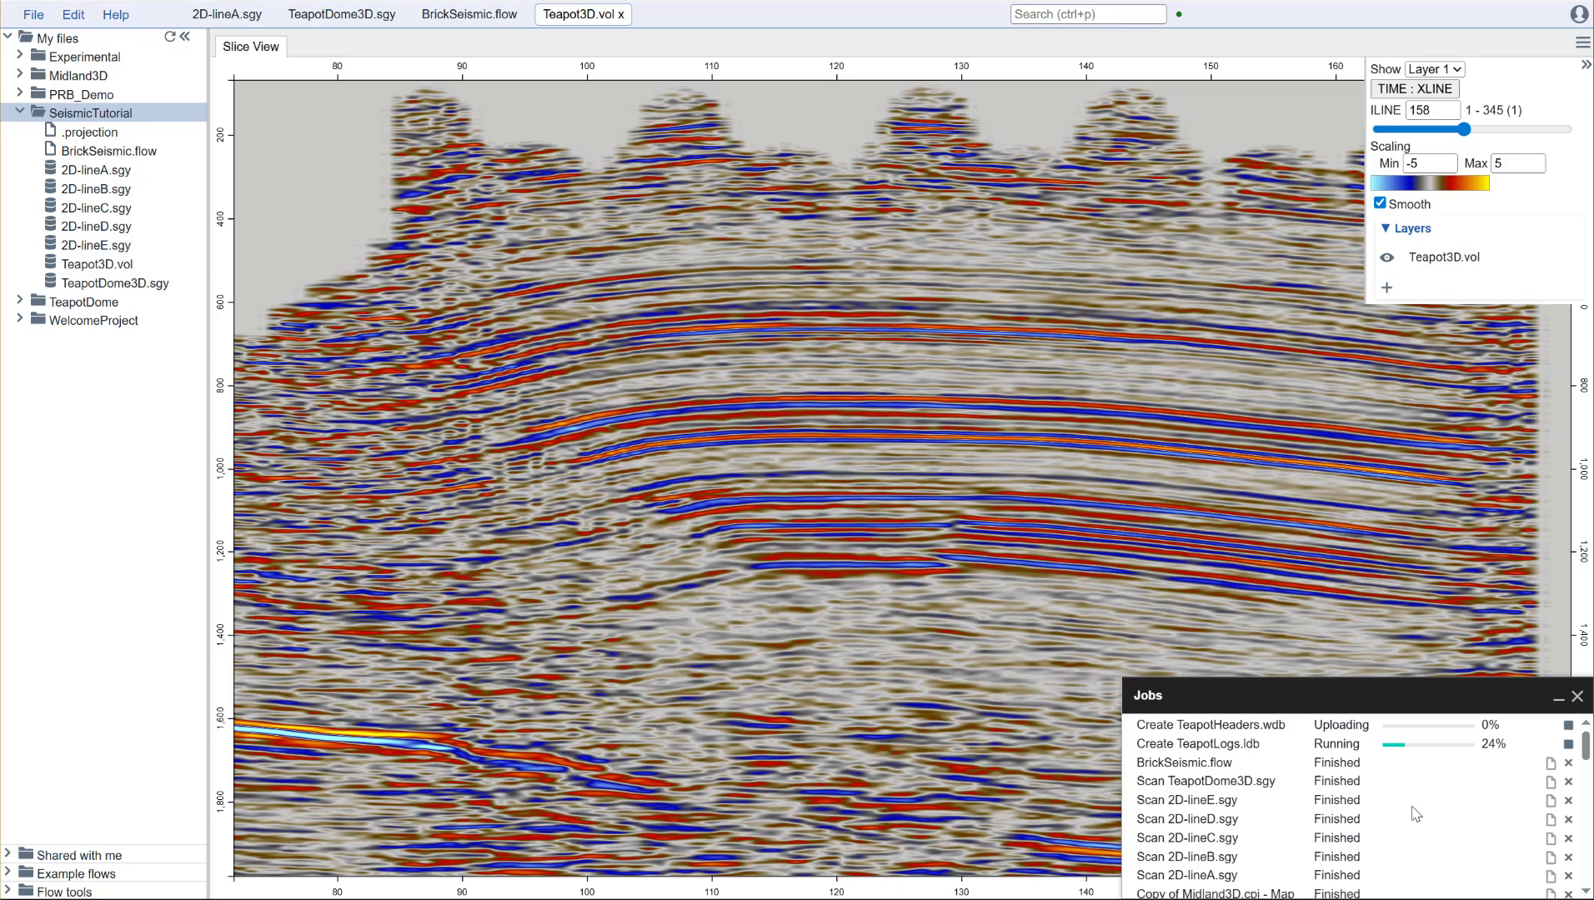
- Begin a formation tops upload in the SeismicTutorial folder using the file Teapot_Tops.xlsx
right_click(100, 121)
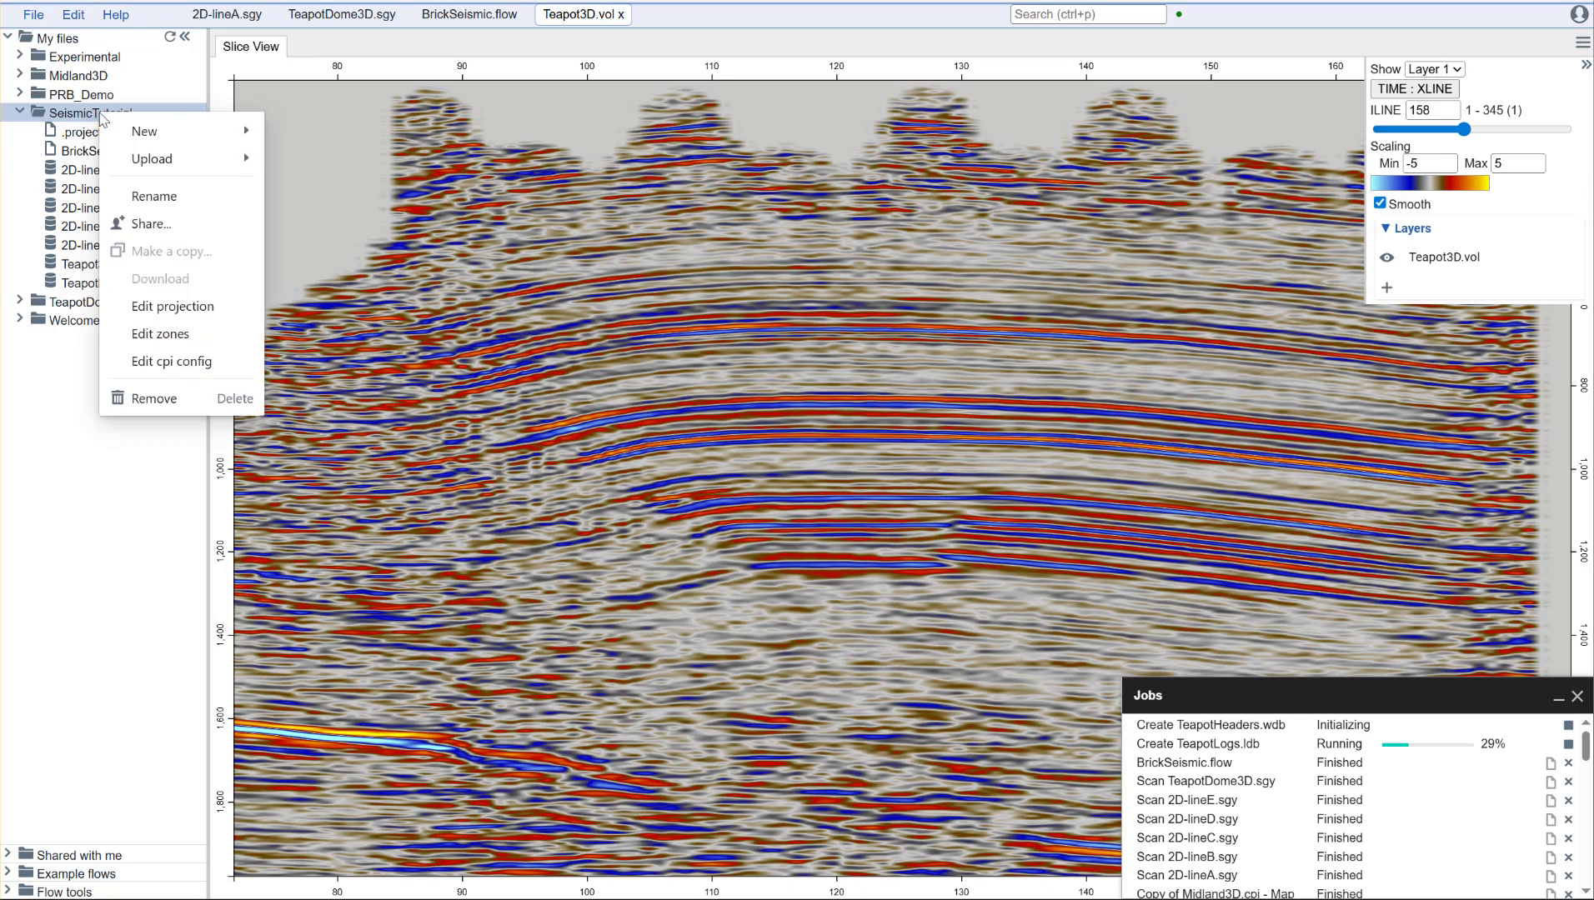
mouse_move(151, 158)
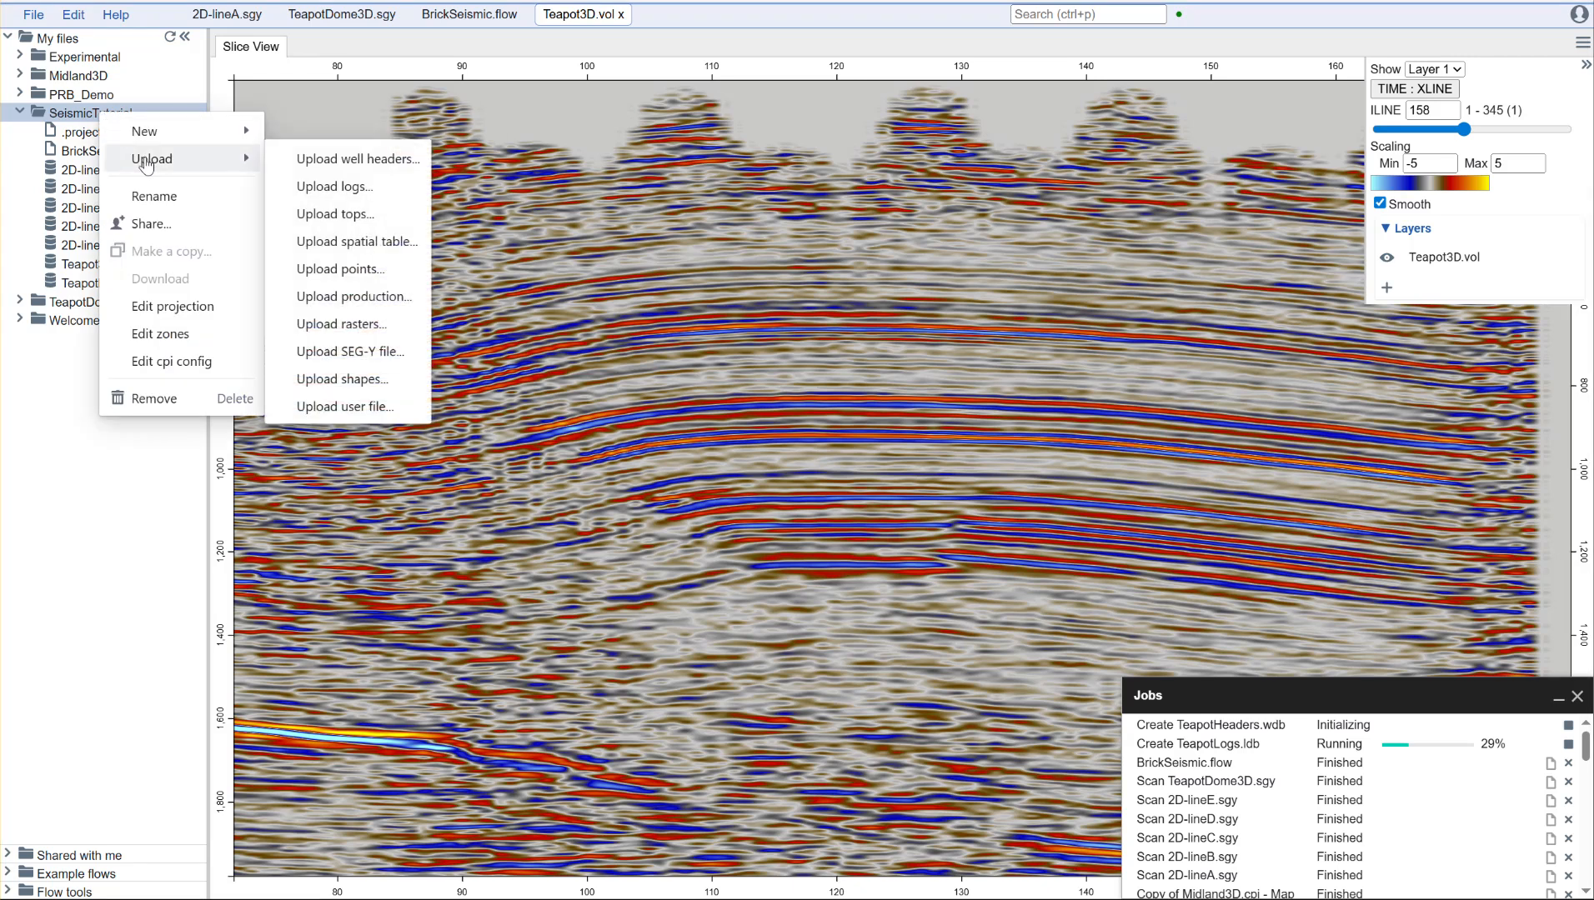
left_click(354, 215)
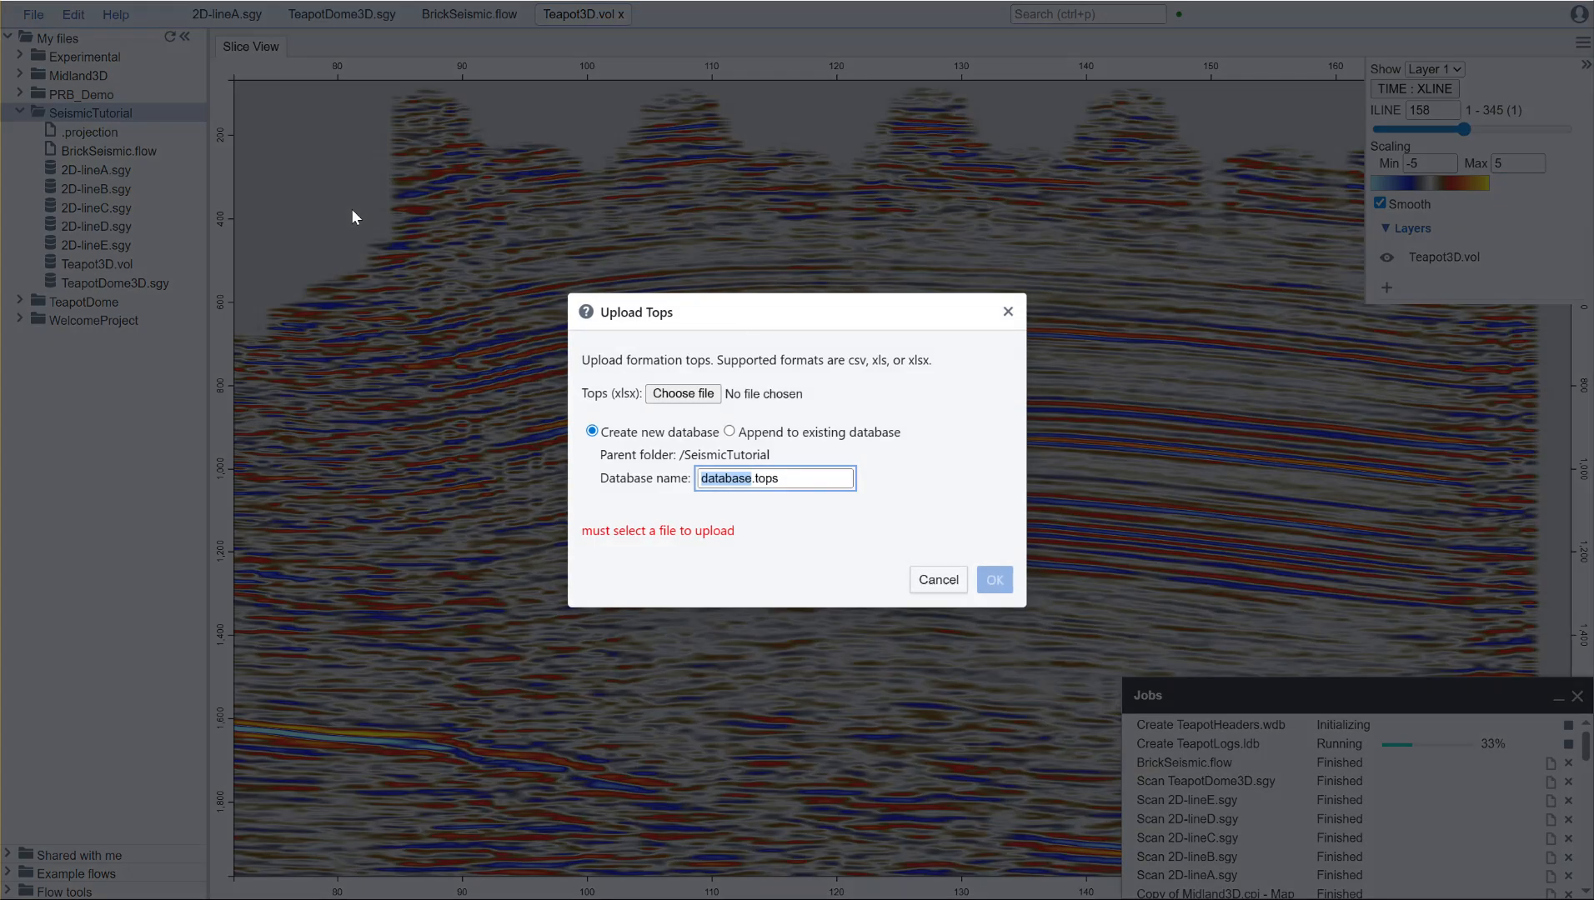
left_click(693, 392)
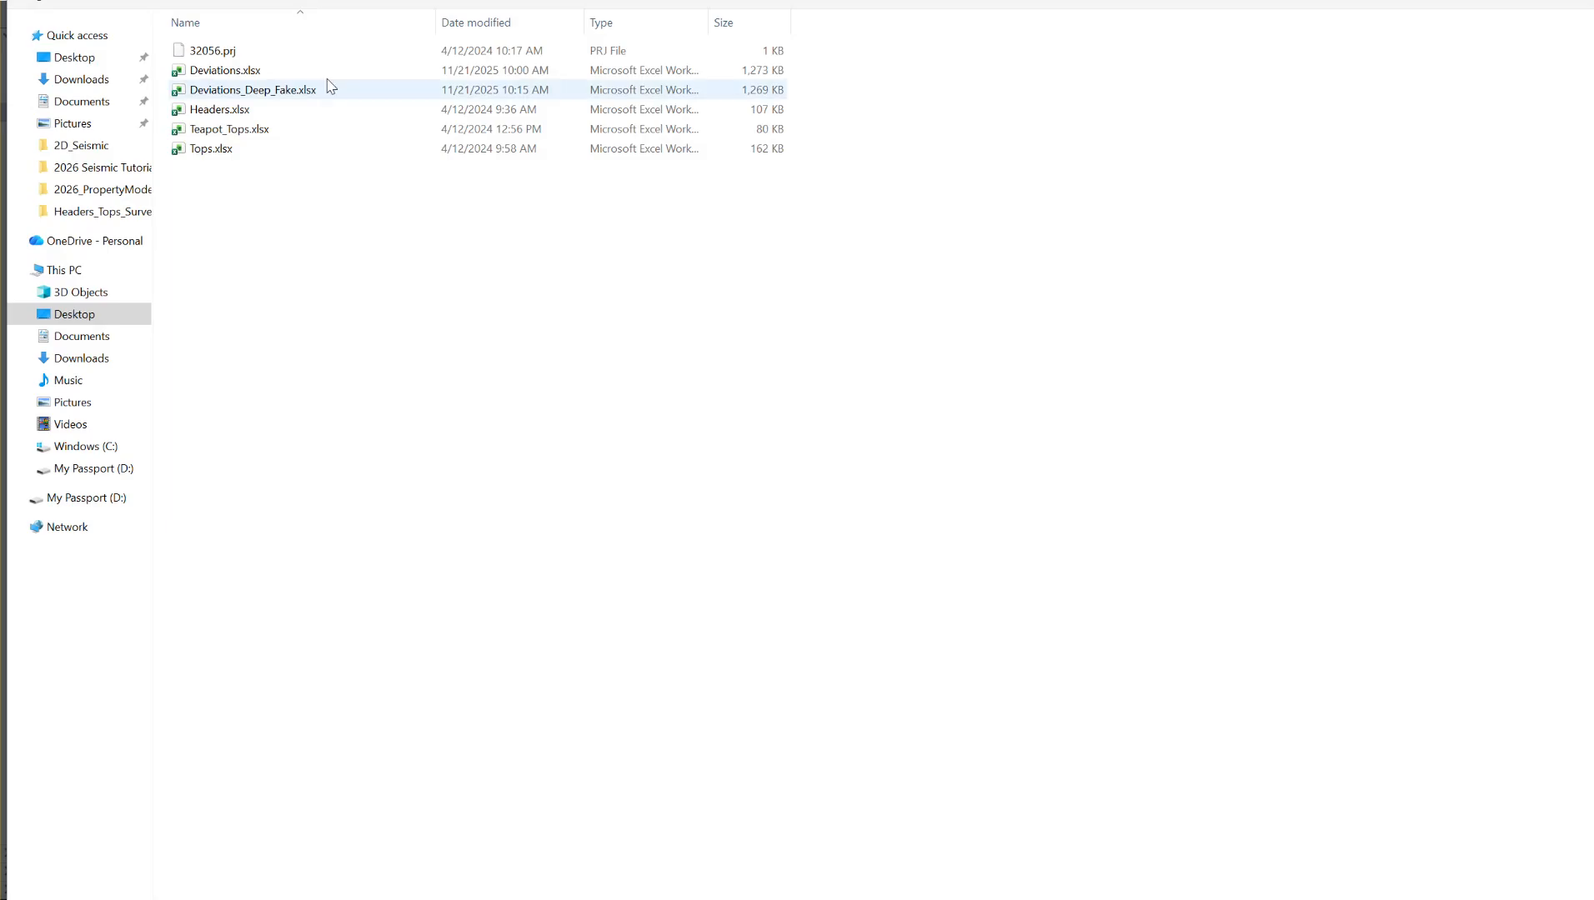
left_click(230, 134)
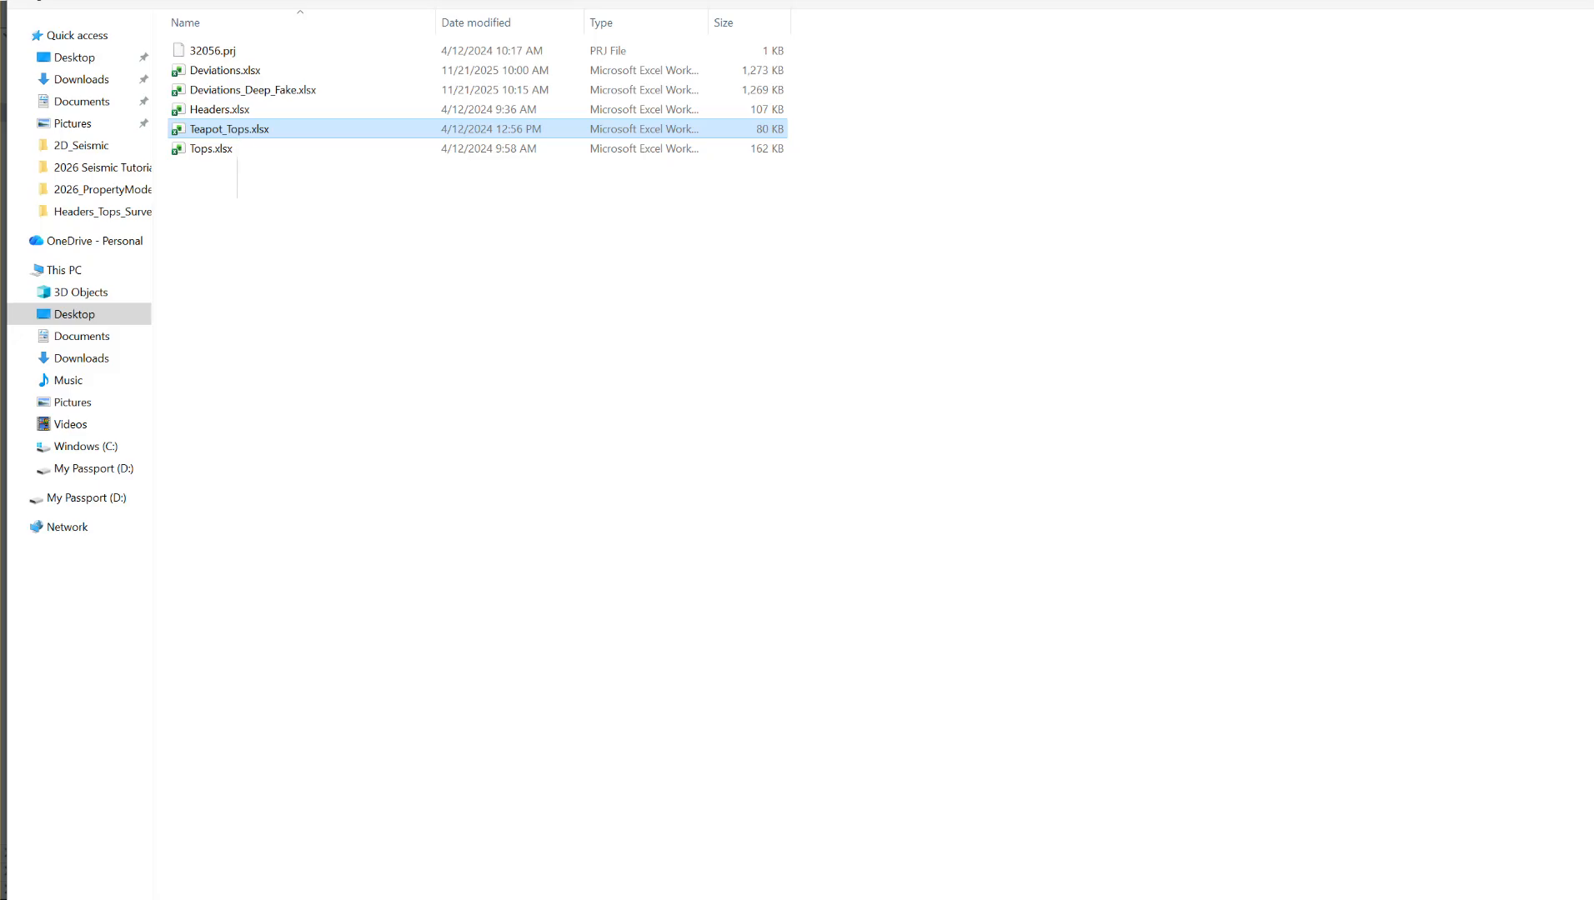
left_click(1580, 891)
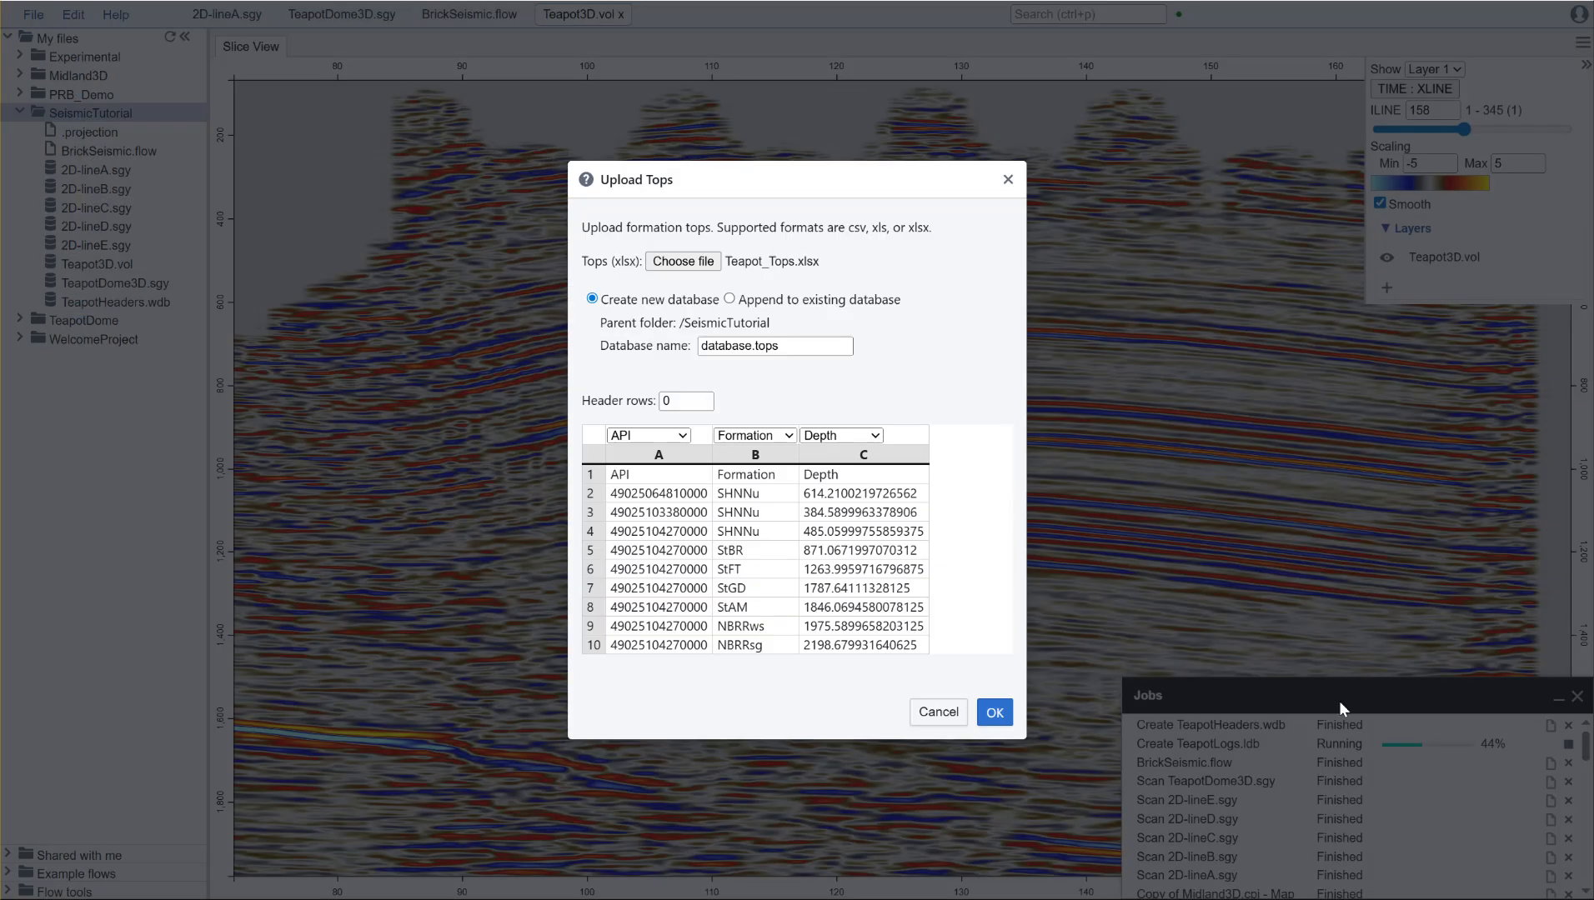
- Set the tops import to 1 header row and check the API, Formation and Depth column mappings
left_click(707, 398)
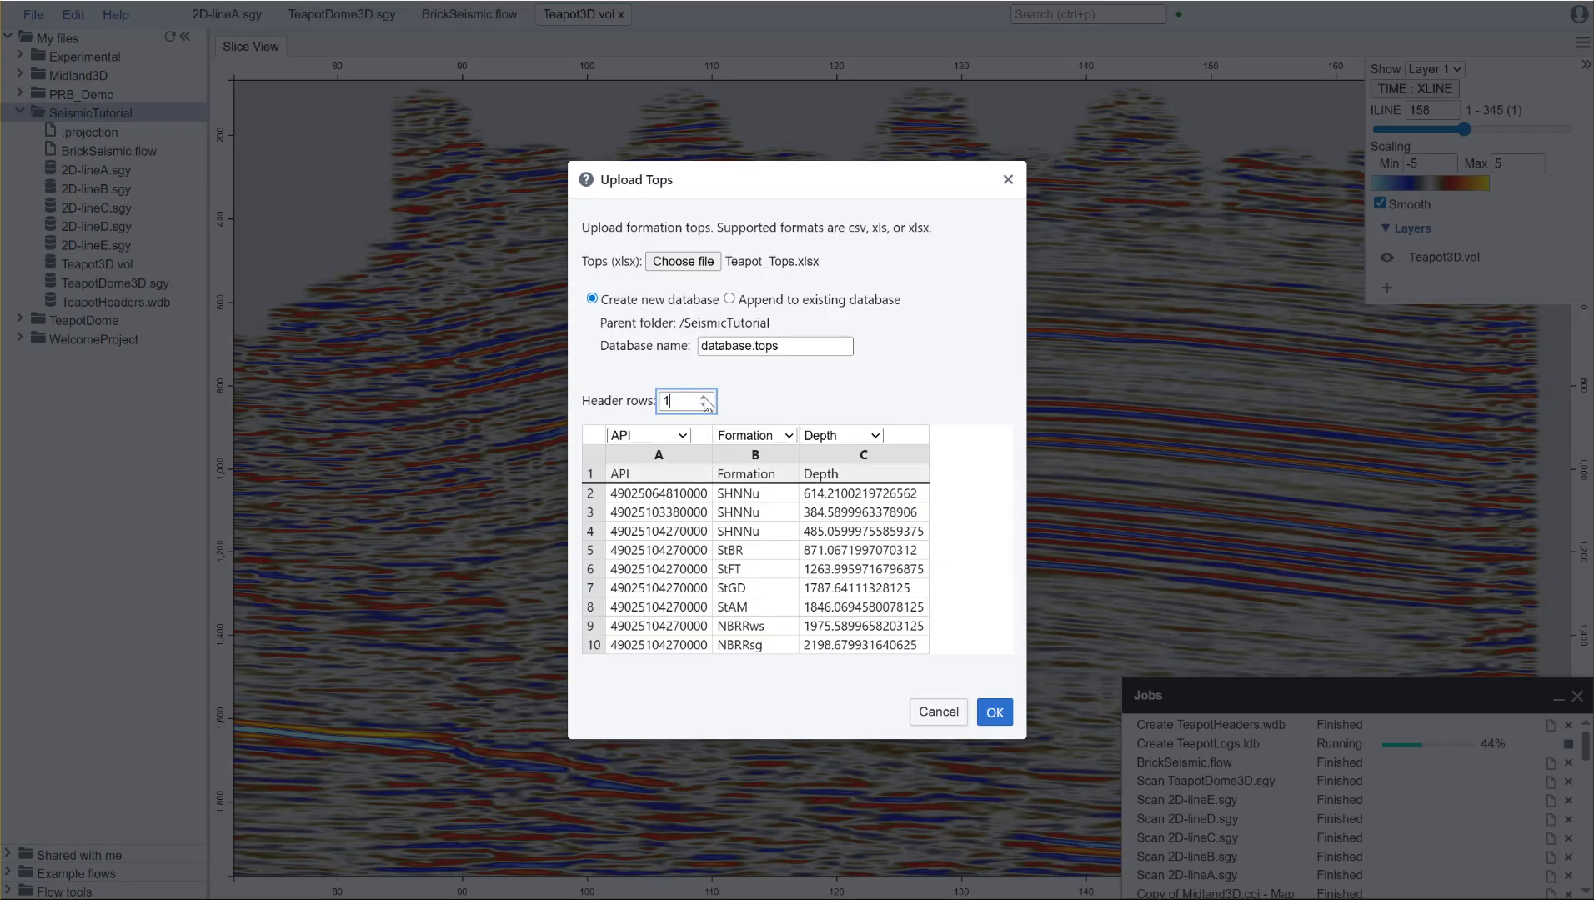
left_click(675, 436)
left_click(675, 441)
left_click(779, 436)
left_click(780, 435)
left_click(844, 443)
left_click(843, 441)
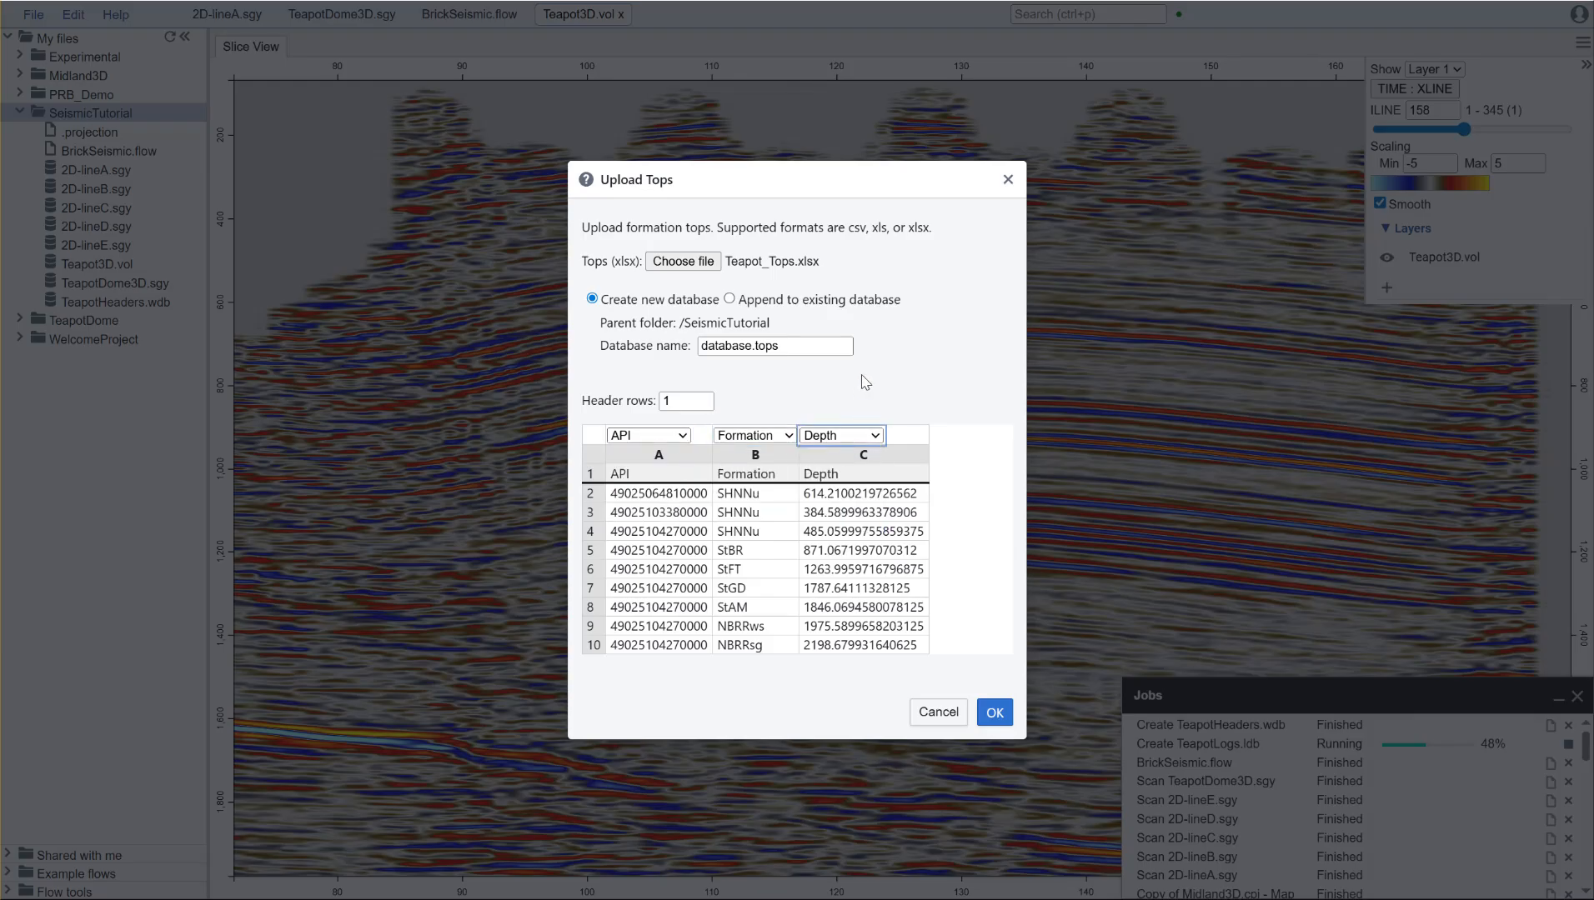
- Name the new tops database TeapotTops.tops and submit the upload
left_click(751, 347)
left_click_drag(751, 346, 681, 350)
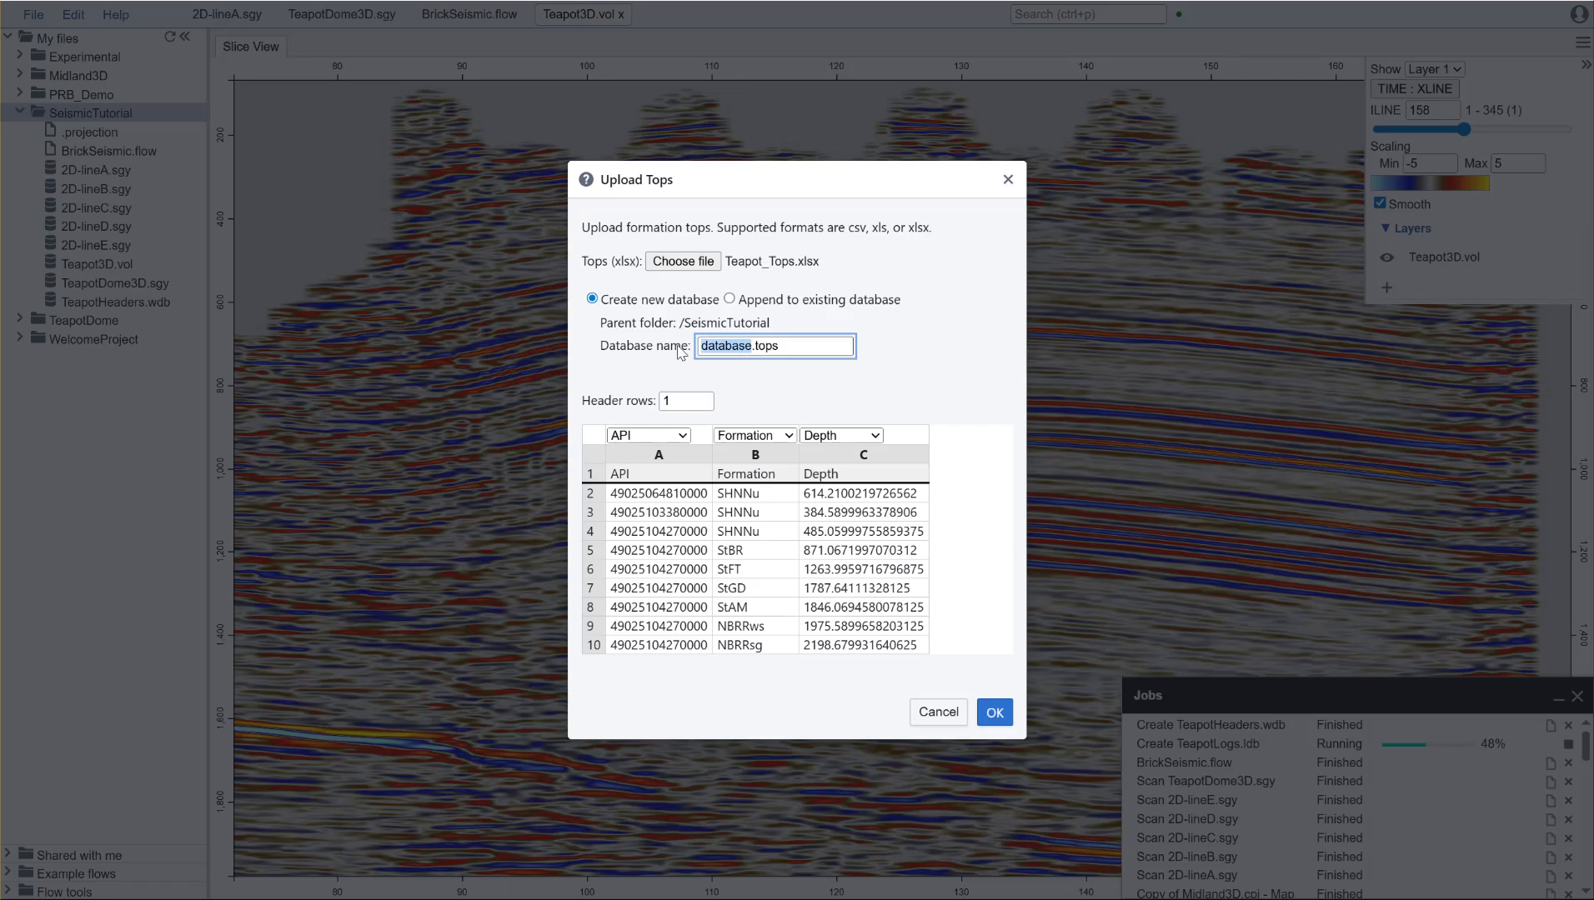
type("TeapotTops")
left_click(996, 713)
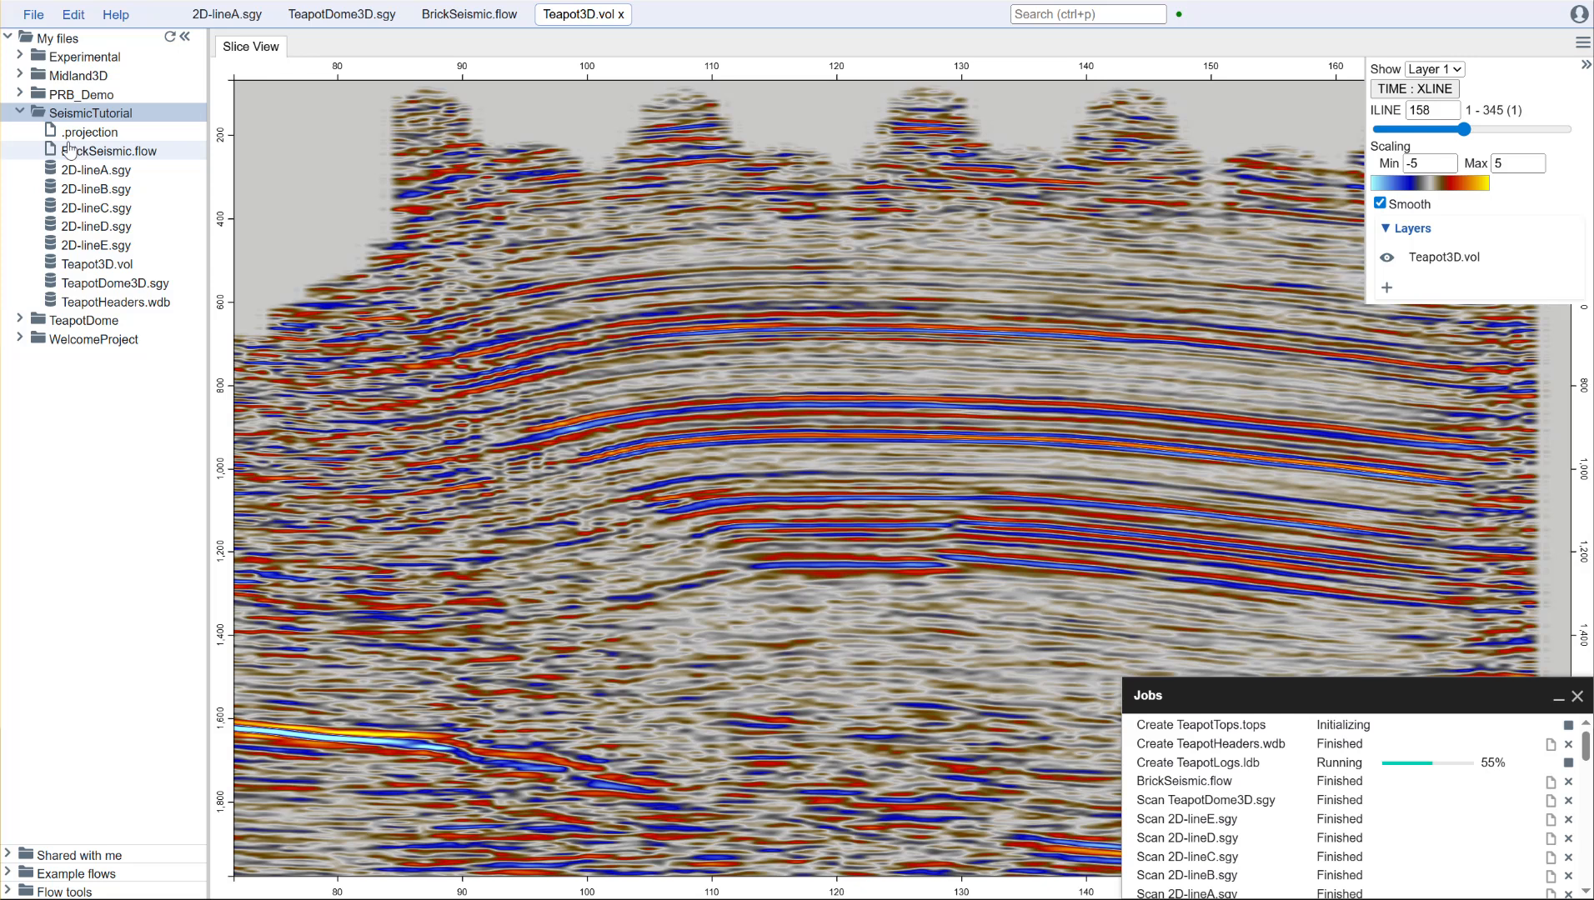
- Begin a points upload in the SeismicTutorial folder using the file Deviations.xlsx
right_click(130, 122)
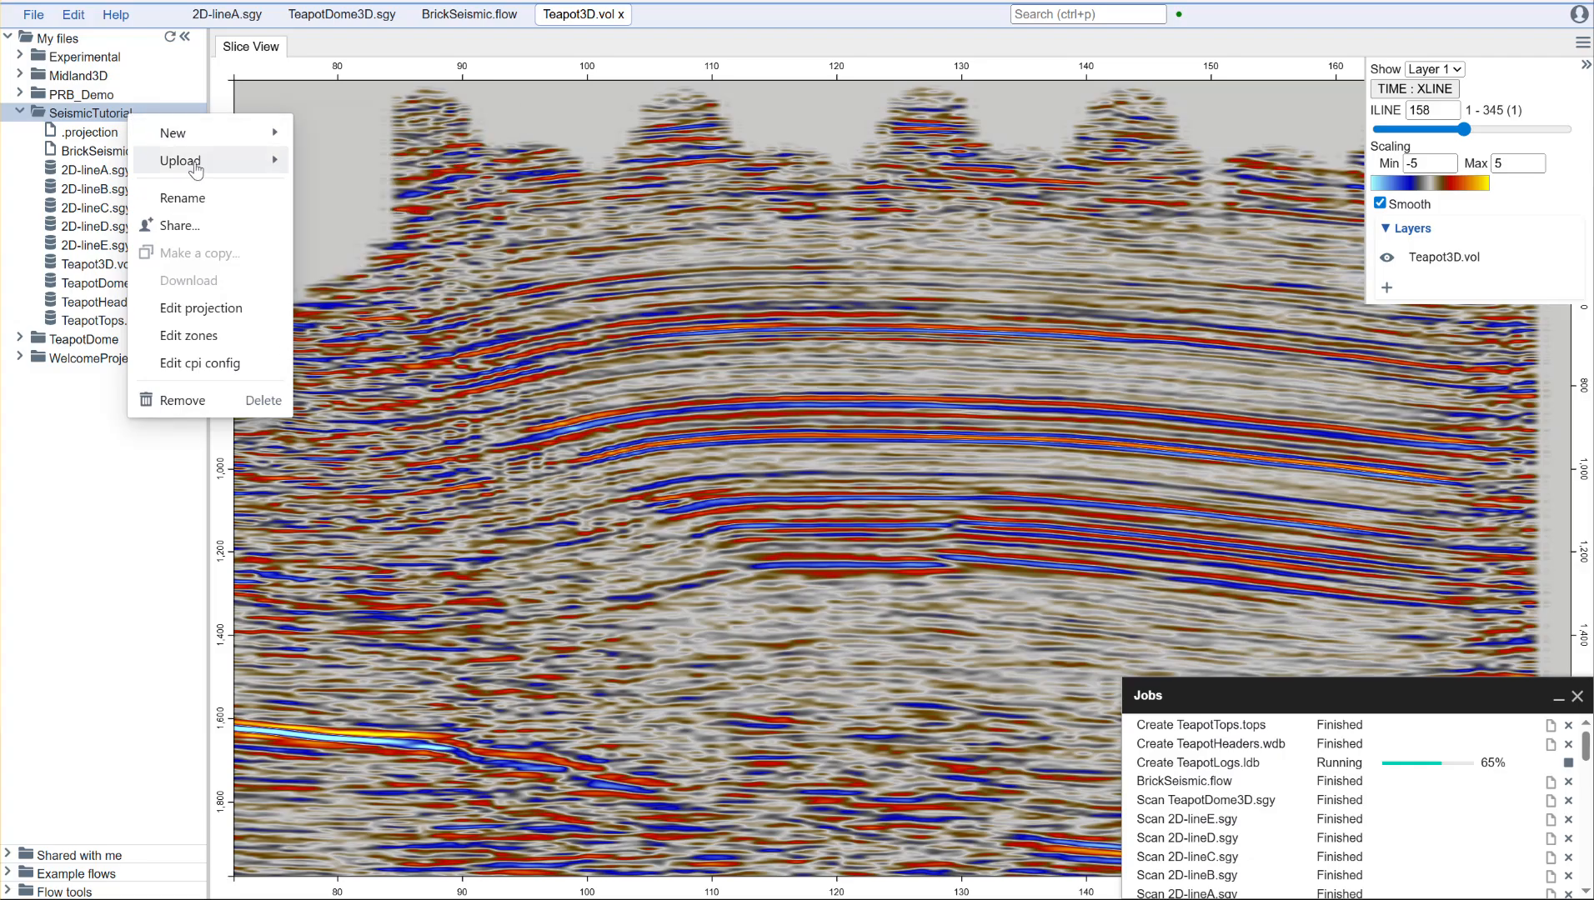
mouse_move(237, 162)
left_click(370, 271)
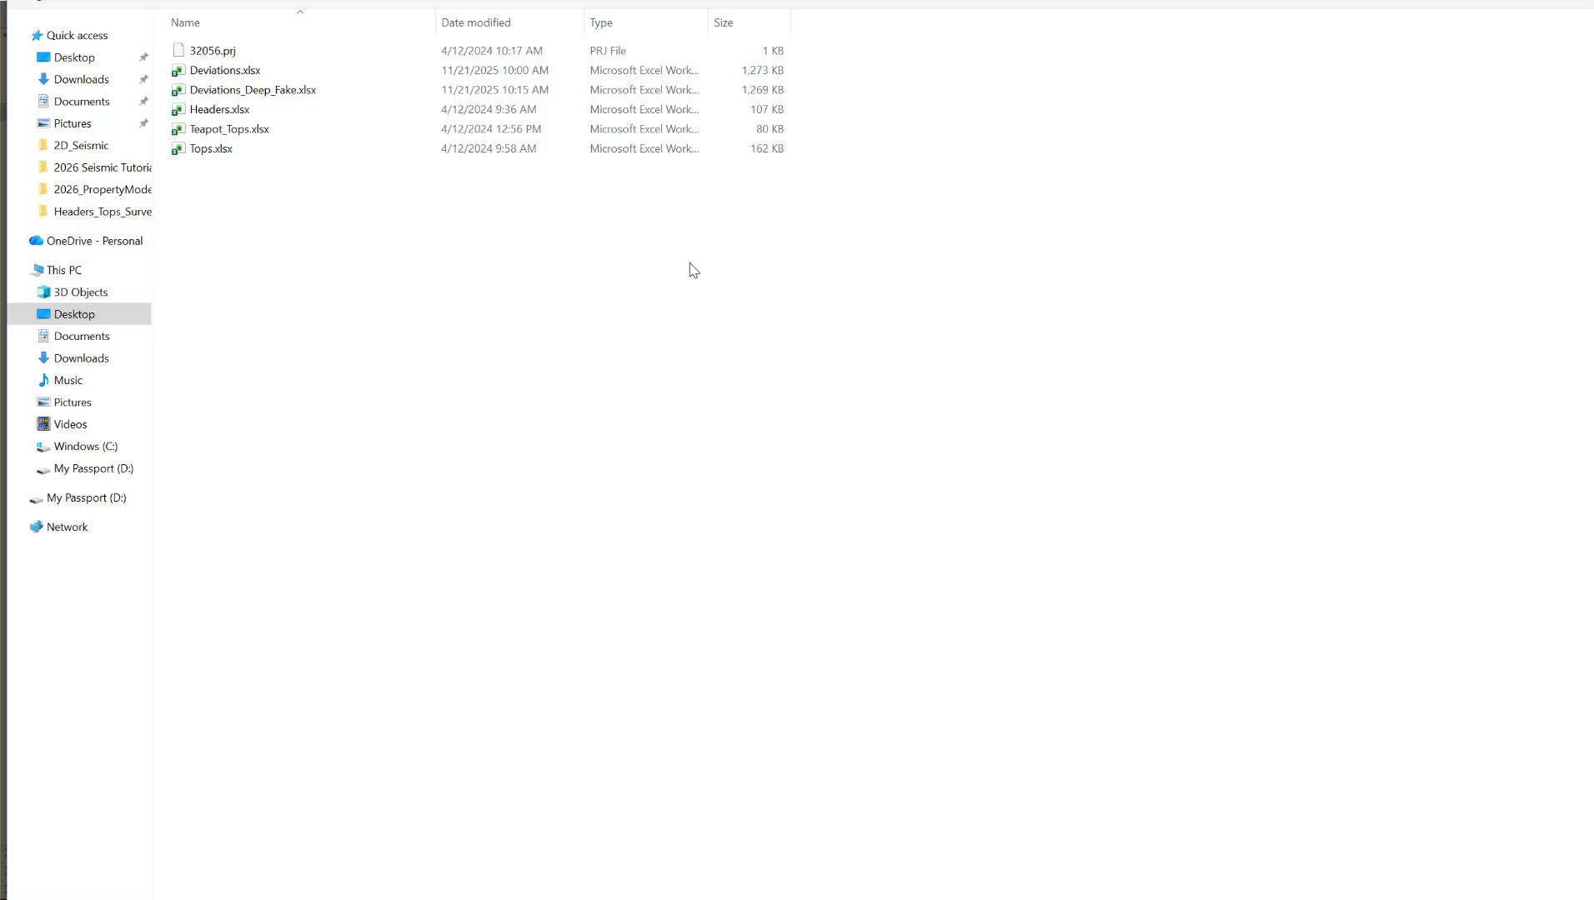
left_click(257, 70)
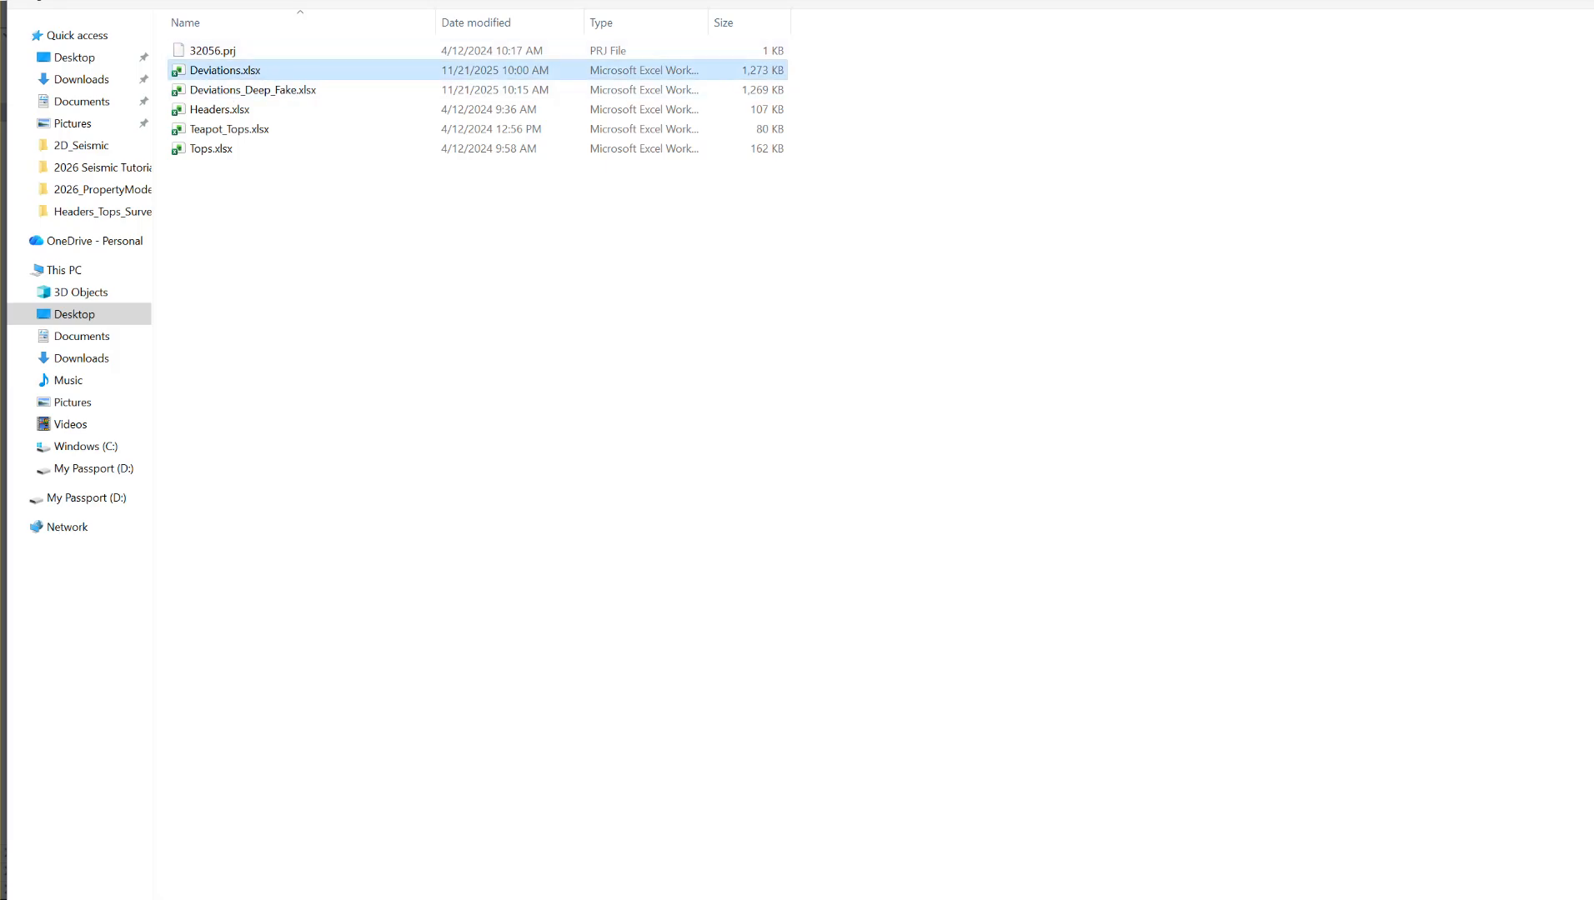
key("Return")
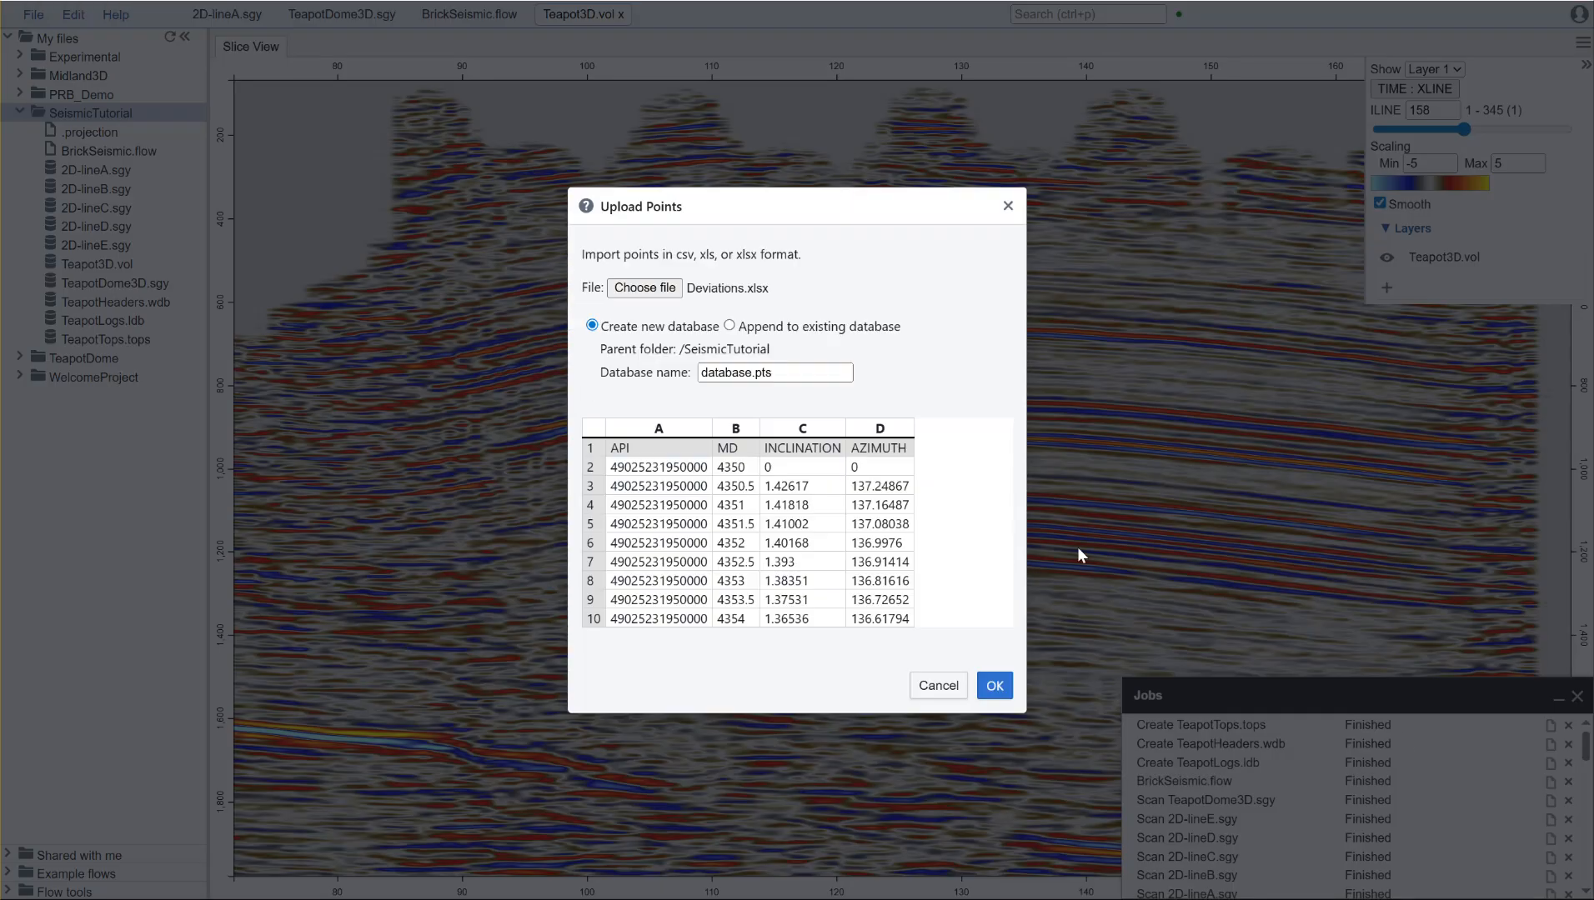
- Name the new points database Deviations.pts and submit the upload
double_click(753, 372)
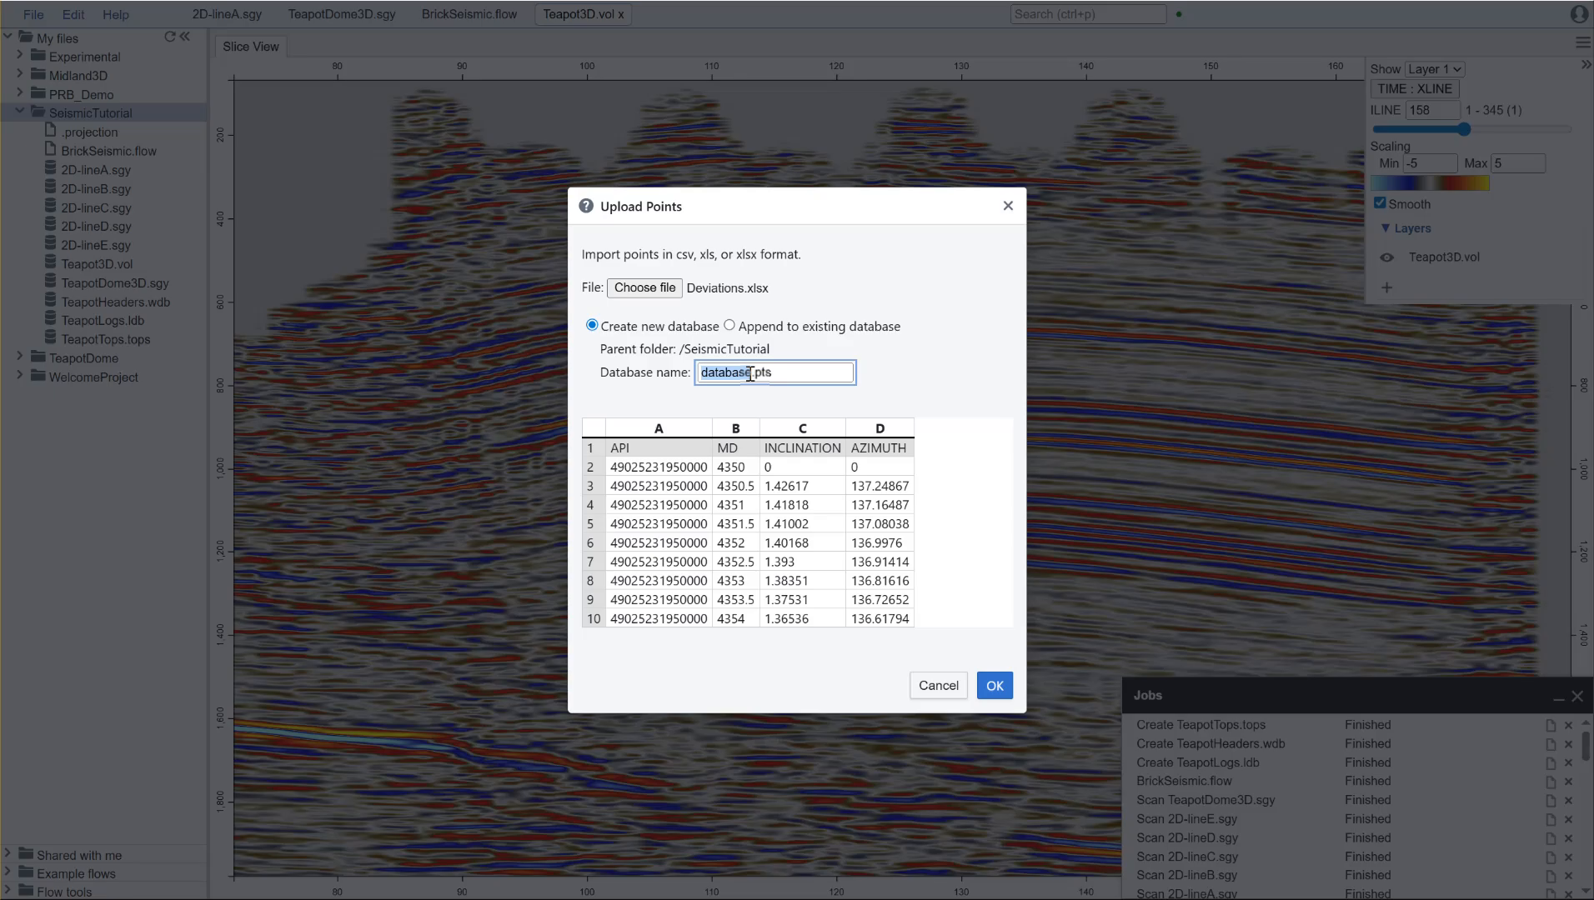
type("Deviatio")
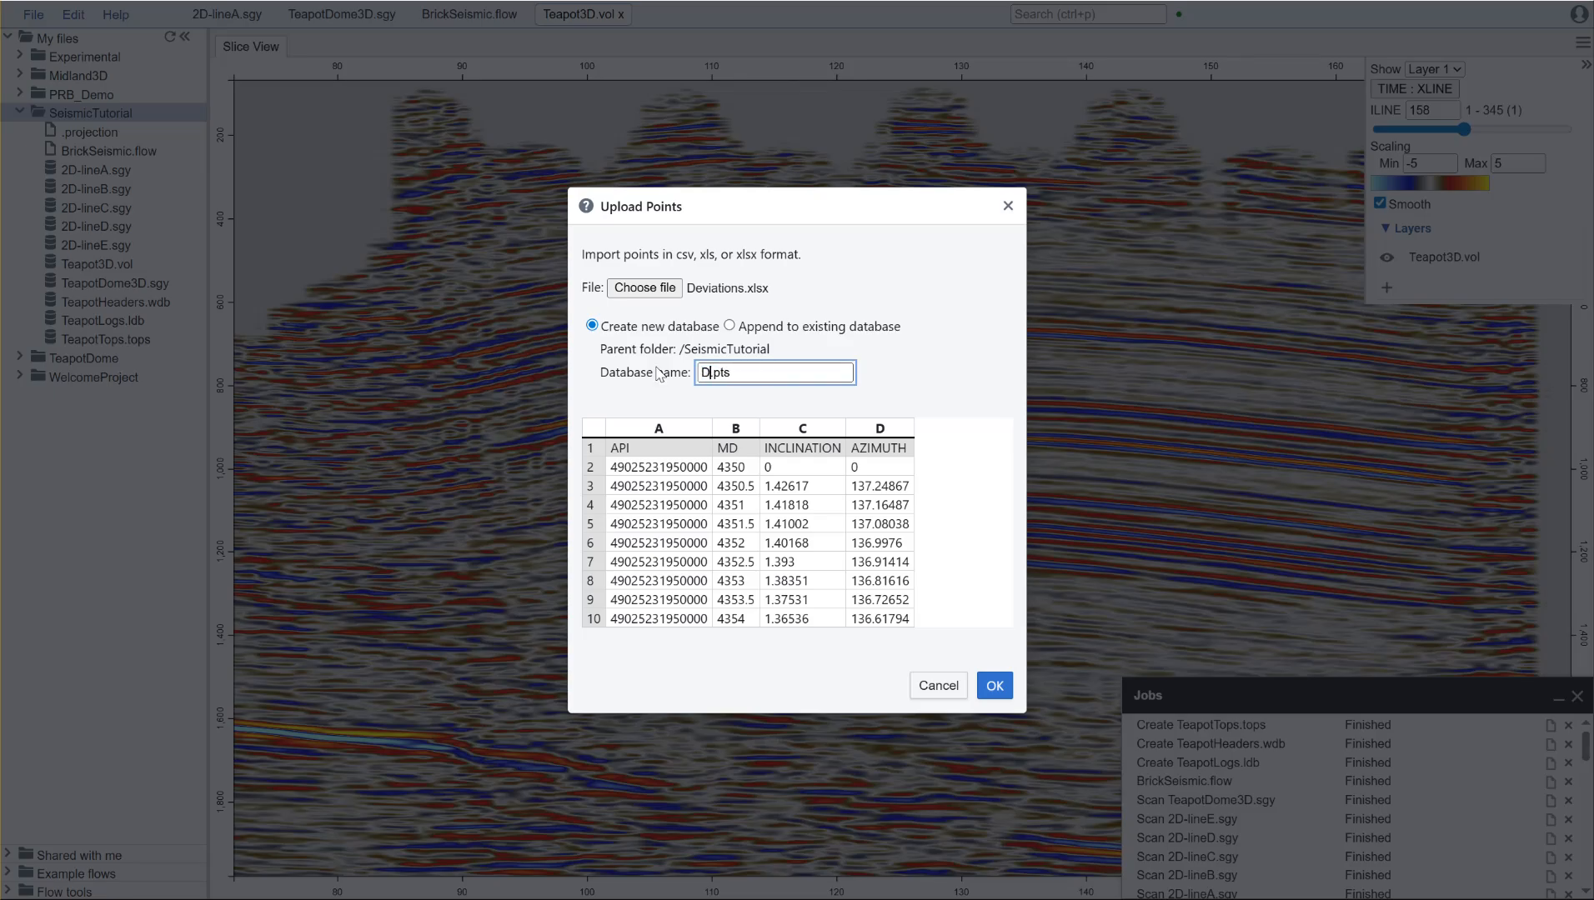
type("ns")
left_click(995, 687)
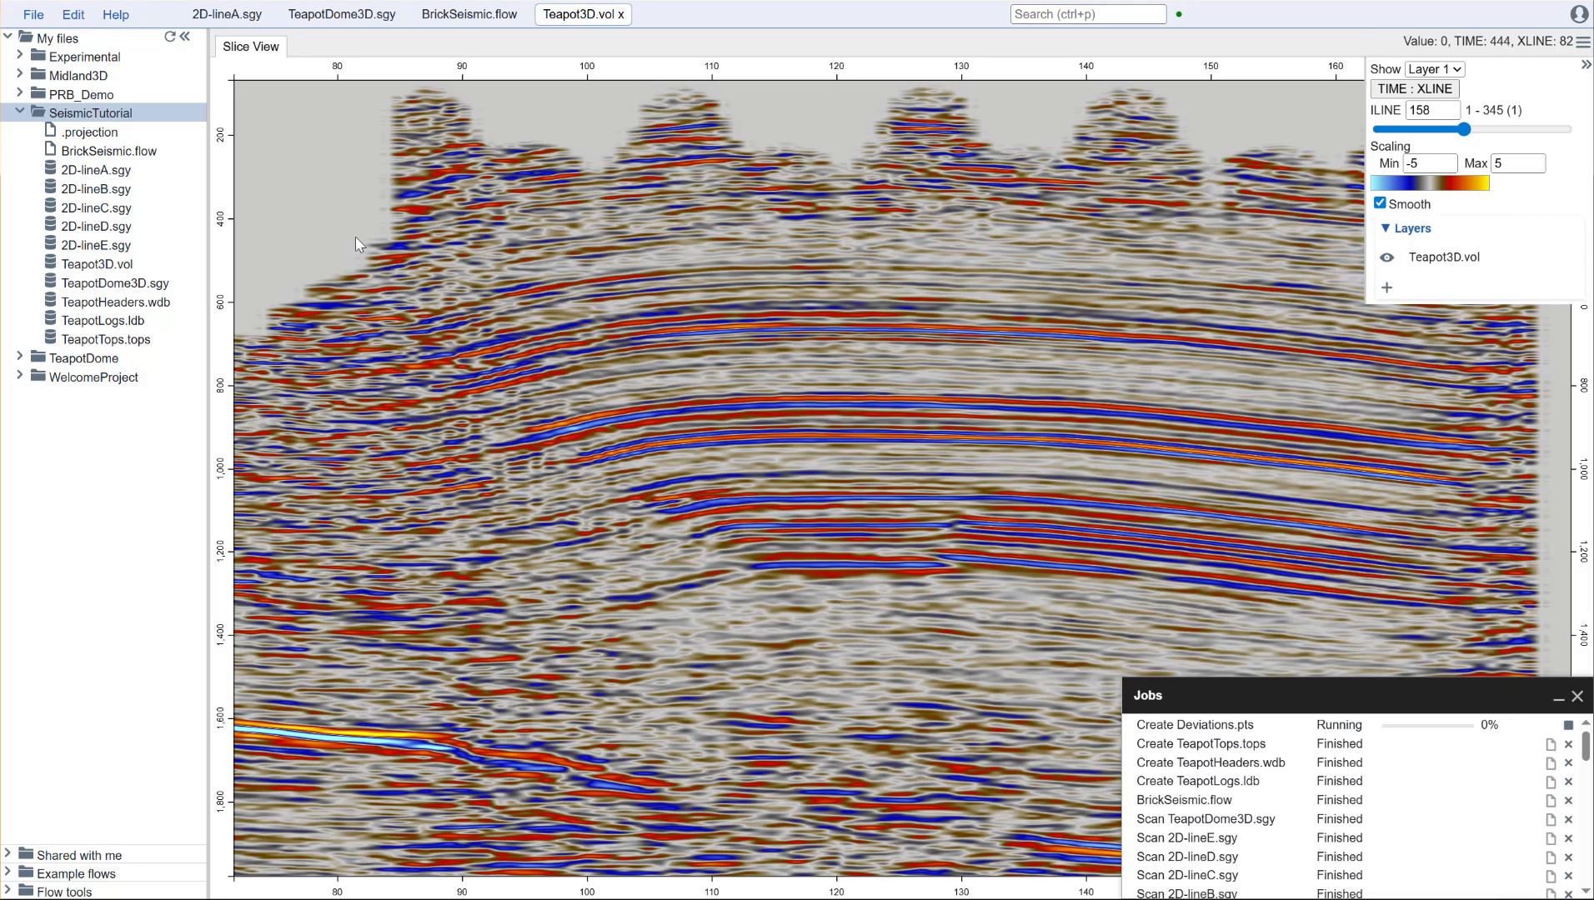
- Create a new flow file named ProcessDeviations.flow in the SeismicTutorial folder
right_click(116, 123)
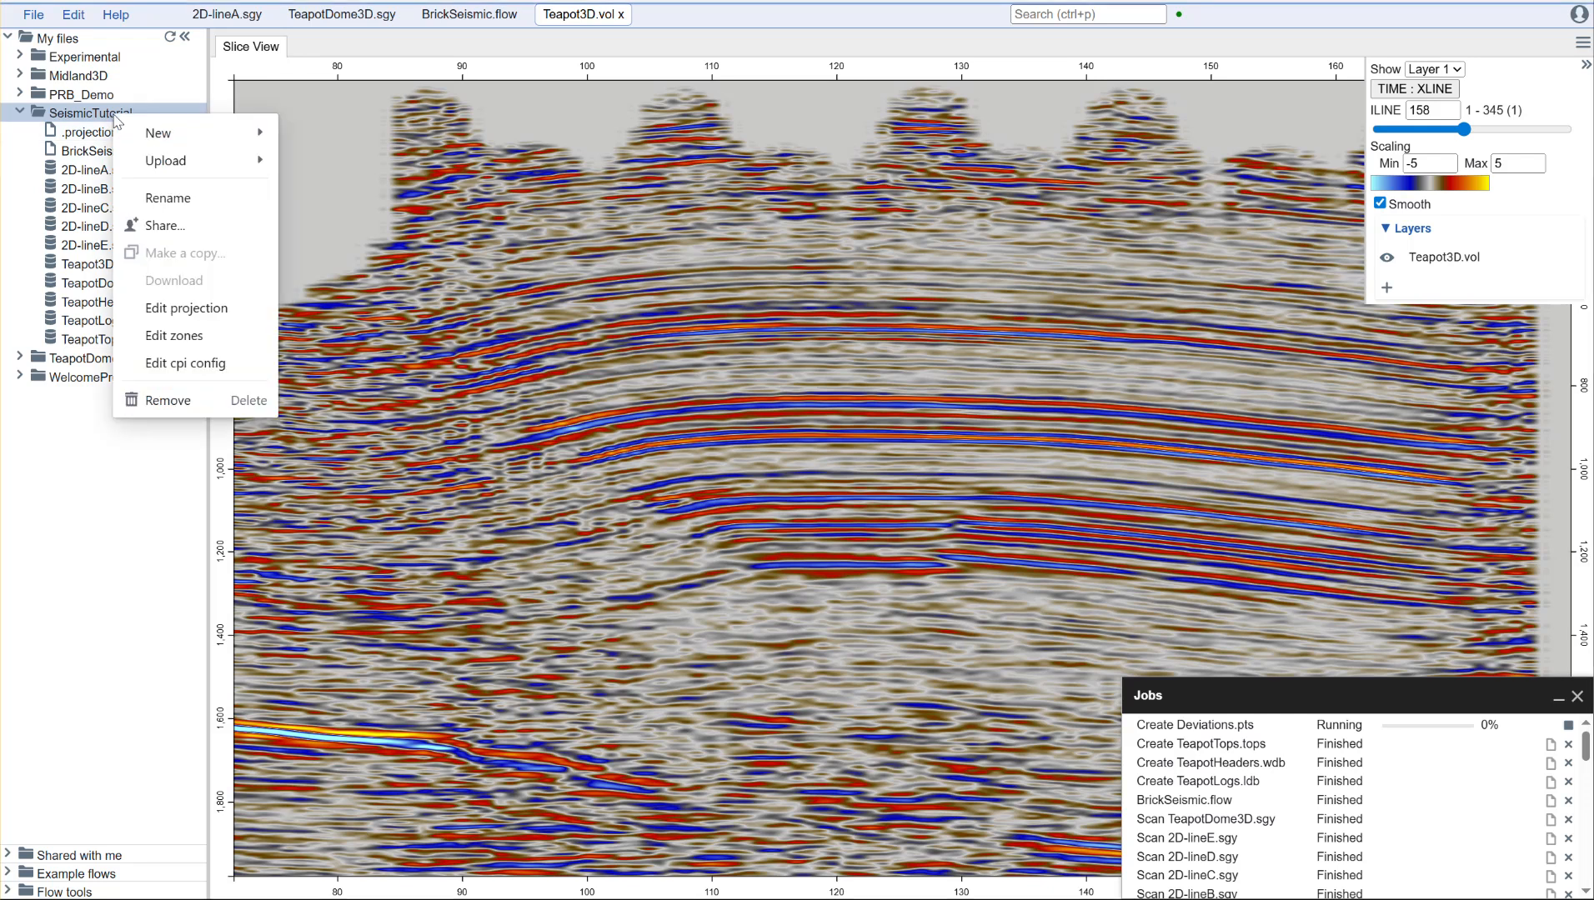
mouse_move(164, 133)
left_click(372, 271)
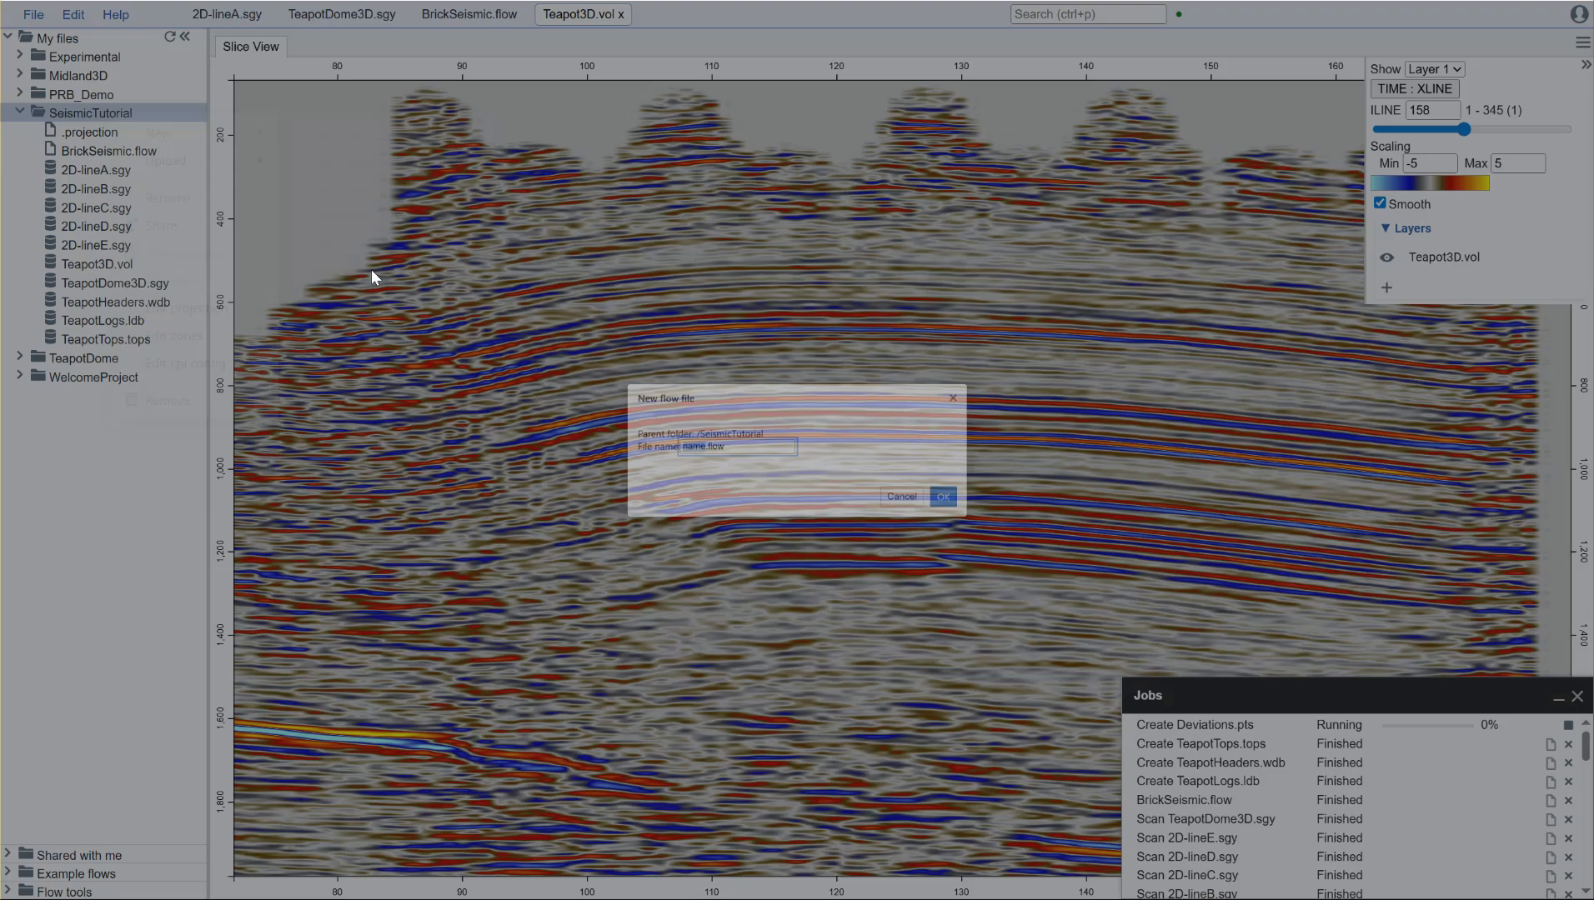
type("ProcessDevi")
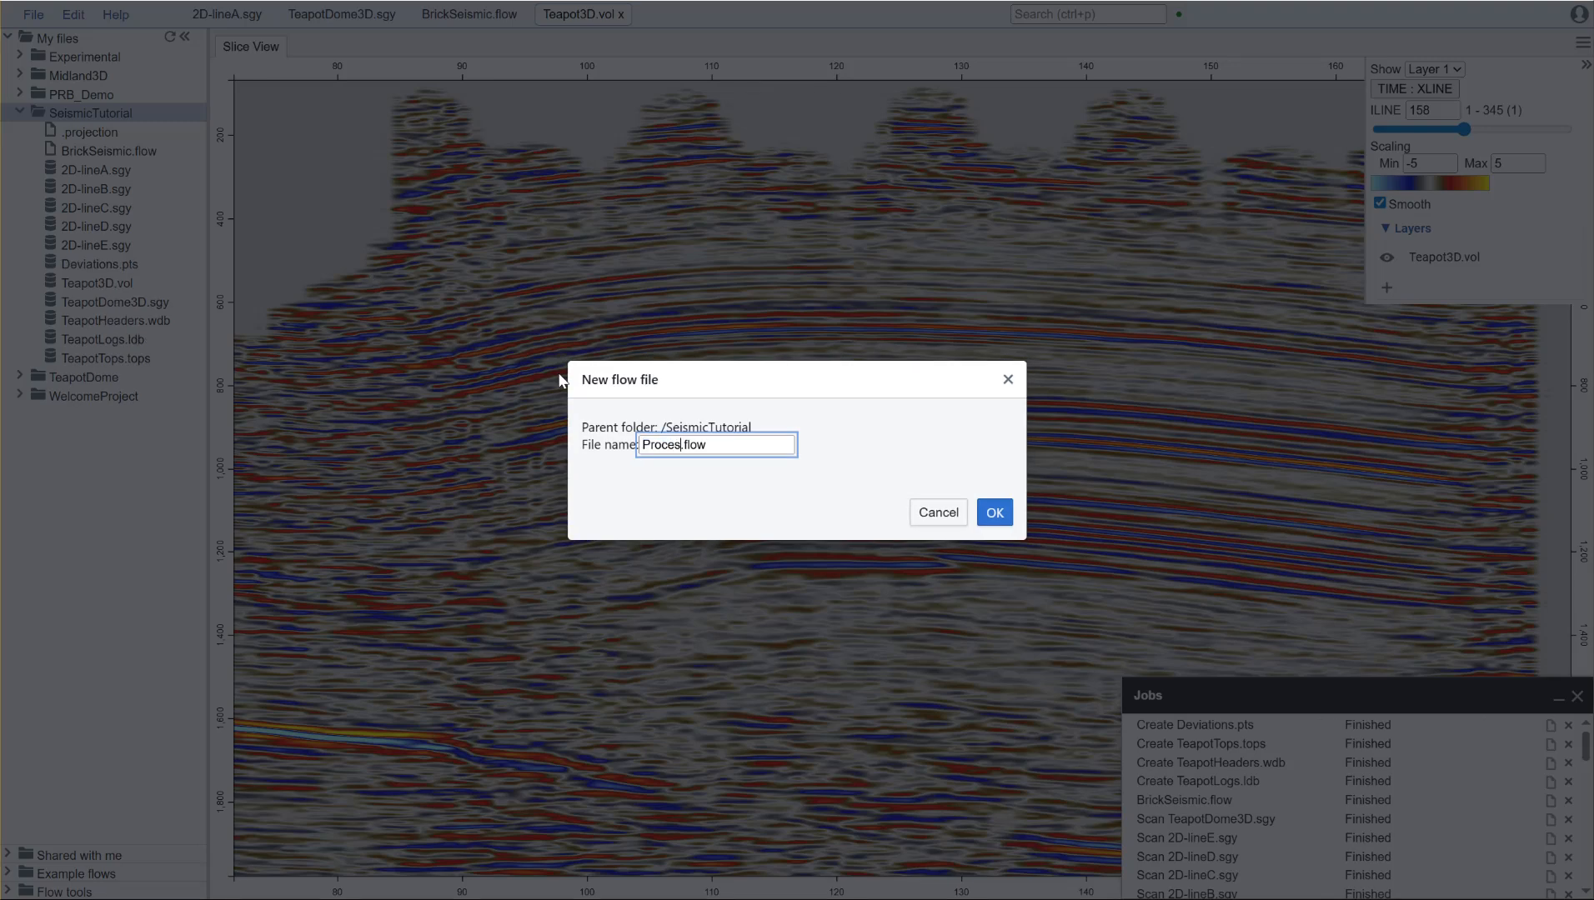
type("ations")
left_click(997, 512)
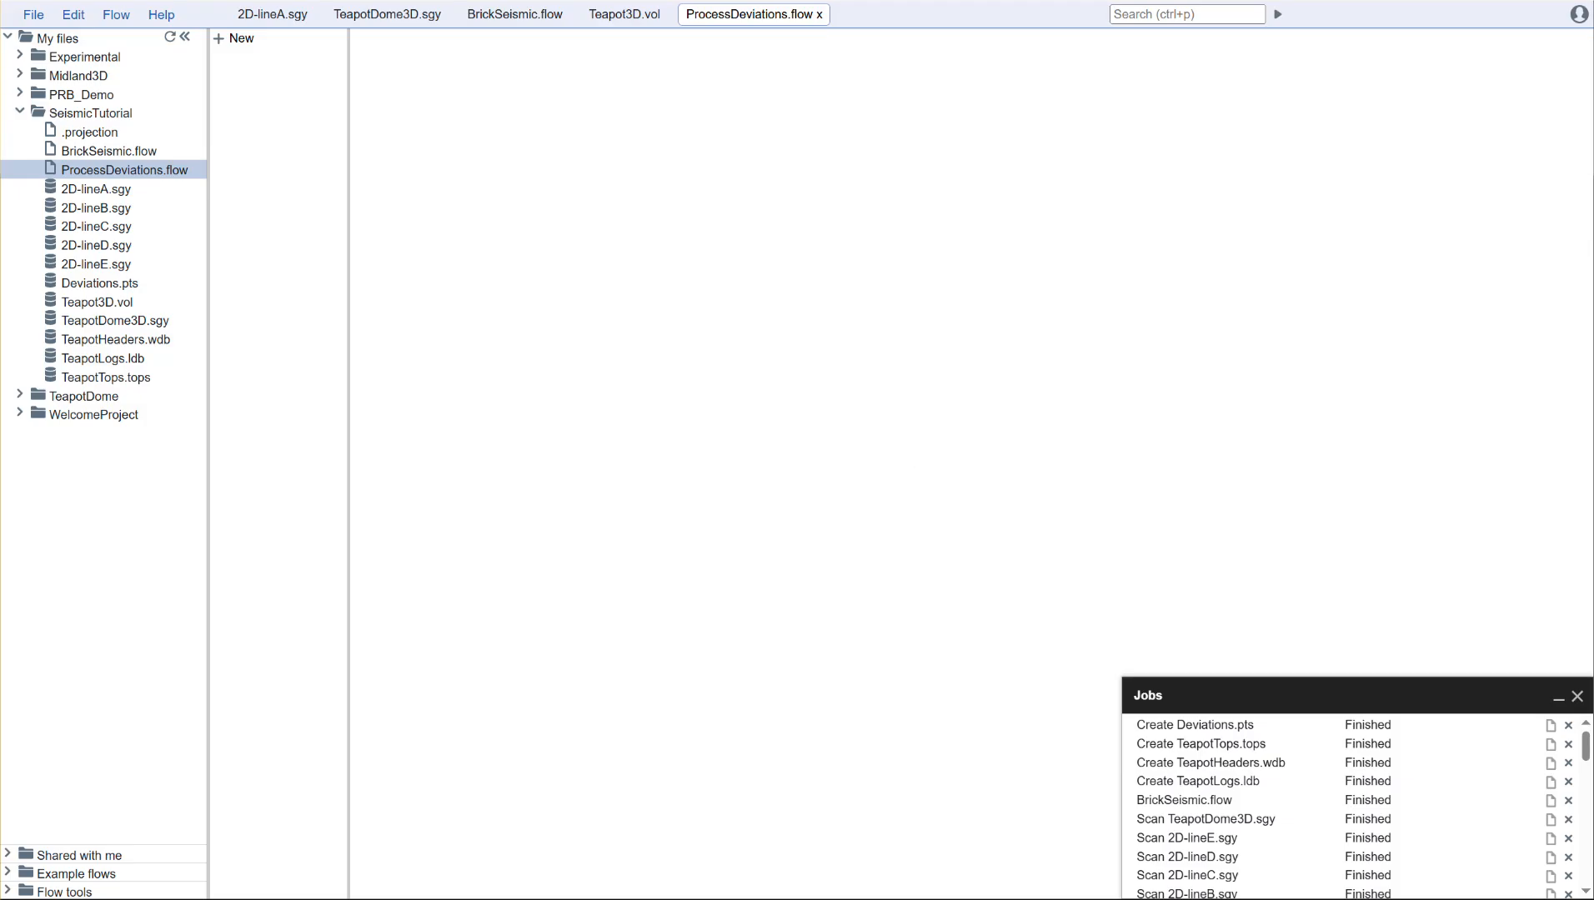
- Add a PointsInput tool to the flow and set its points file to Deviations.pts from SeismicTutorial
left_click(237, 42)
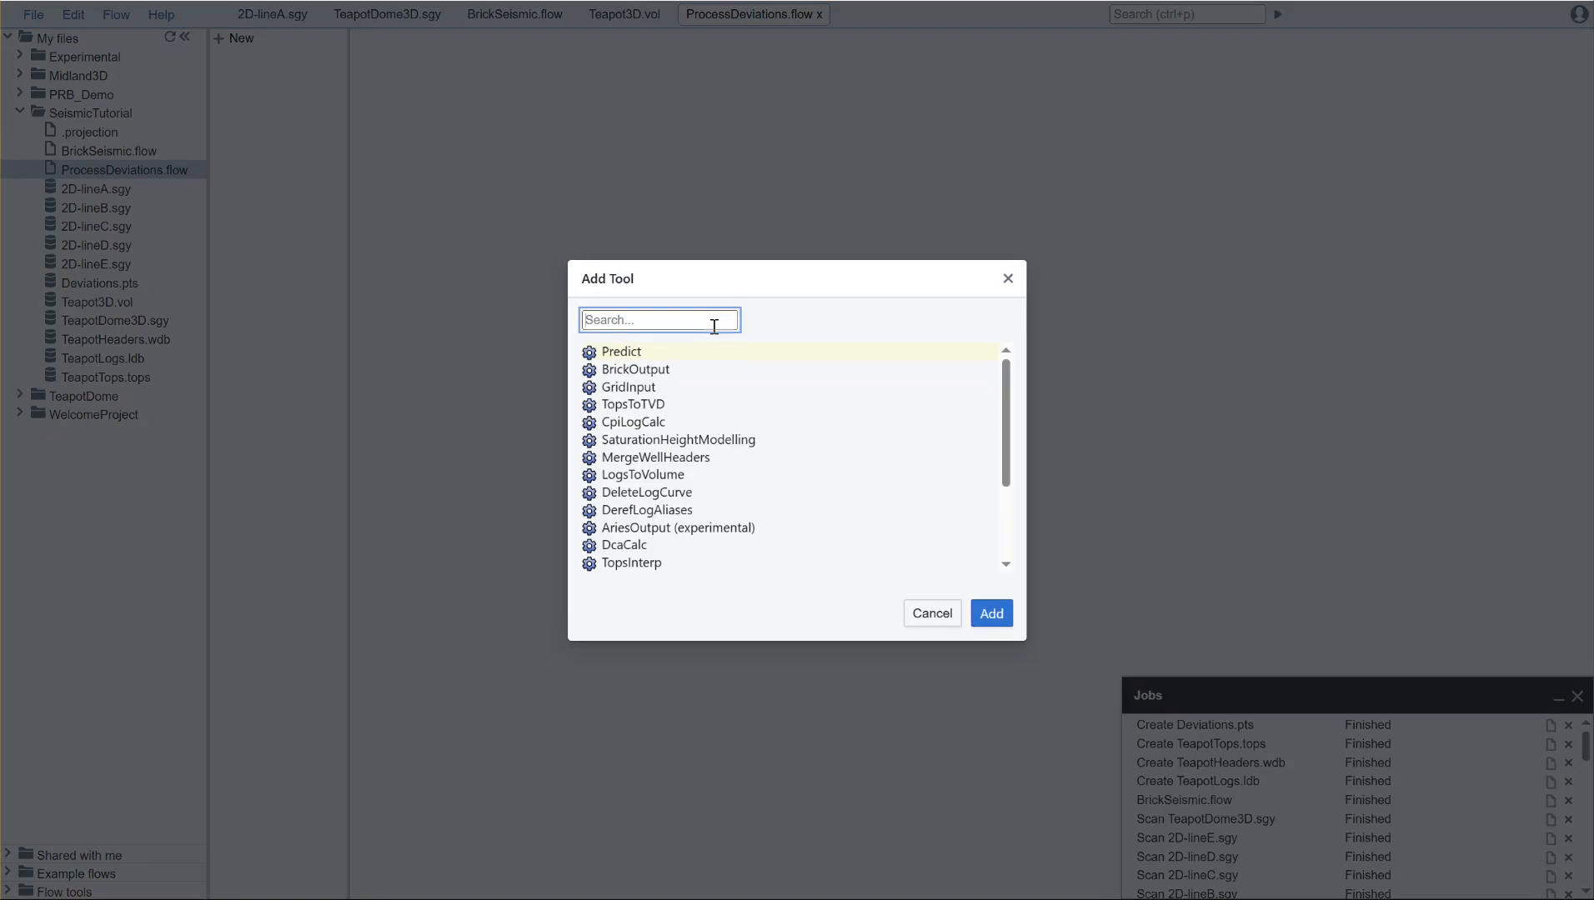
type("PointsInp")
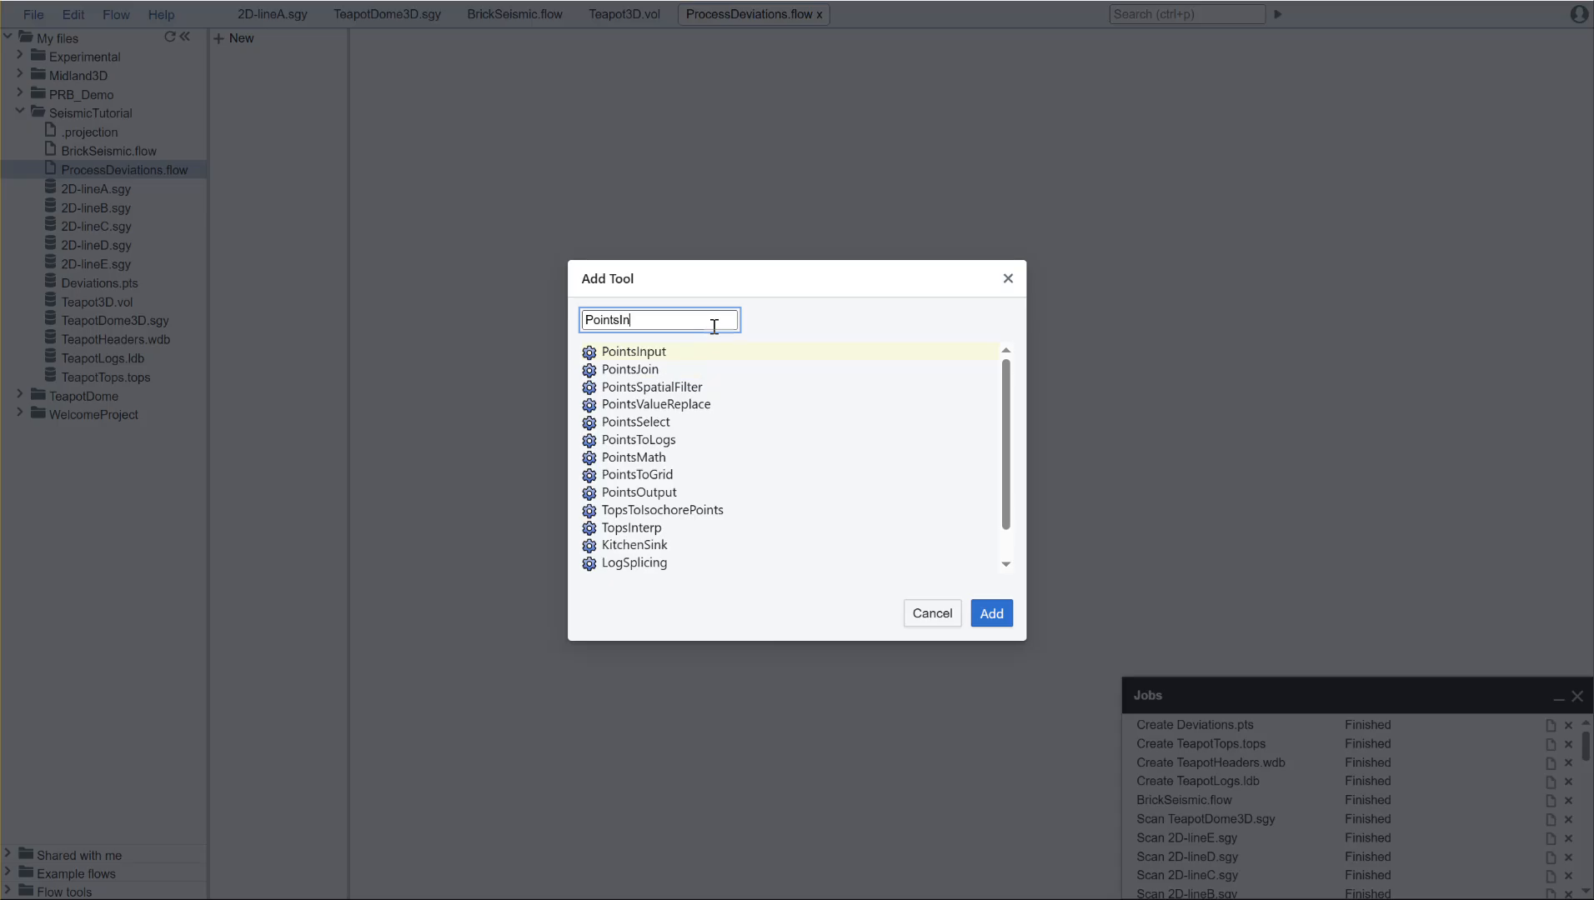
left_click(737, 356)
left_click(995, 621)
left_click(475, 50)
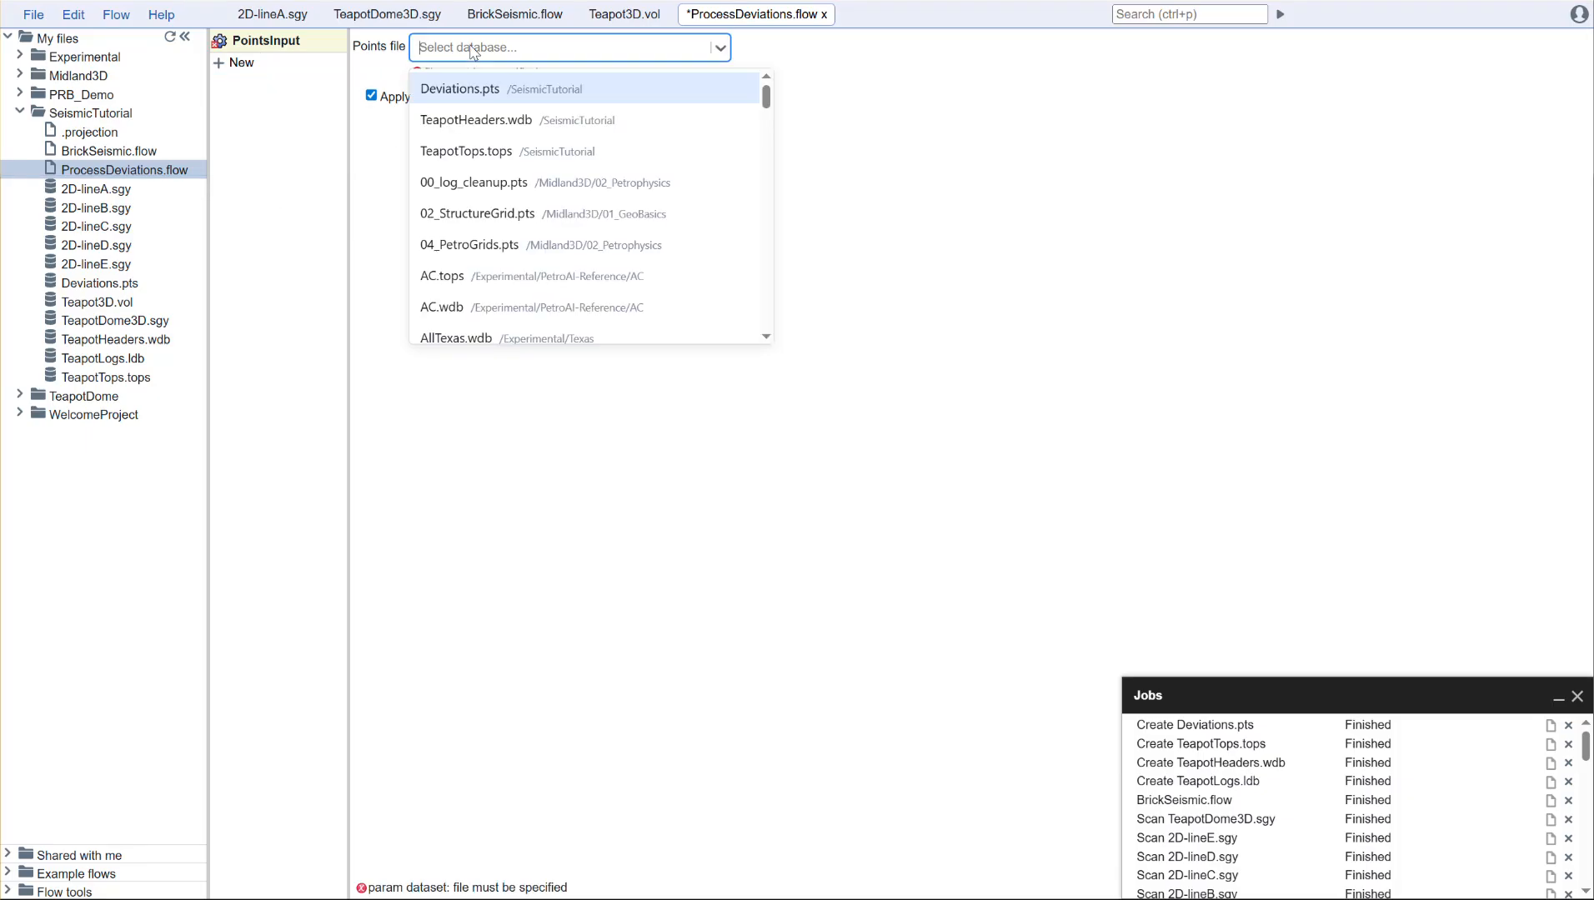
left_click(540, 90)
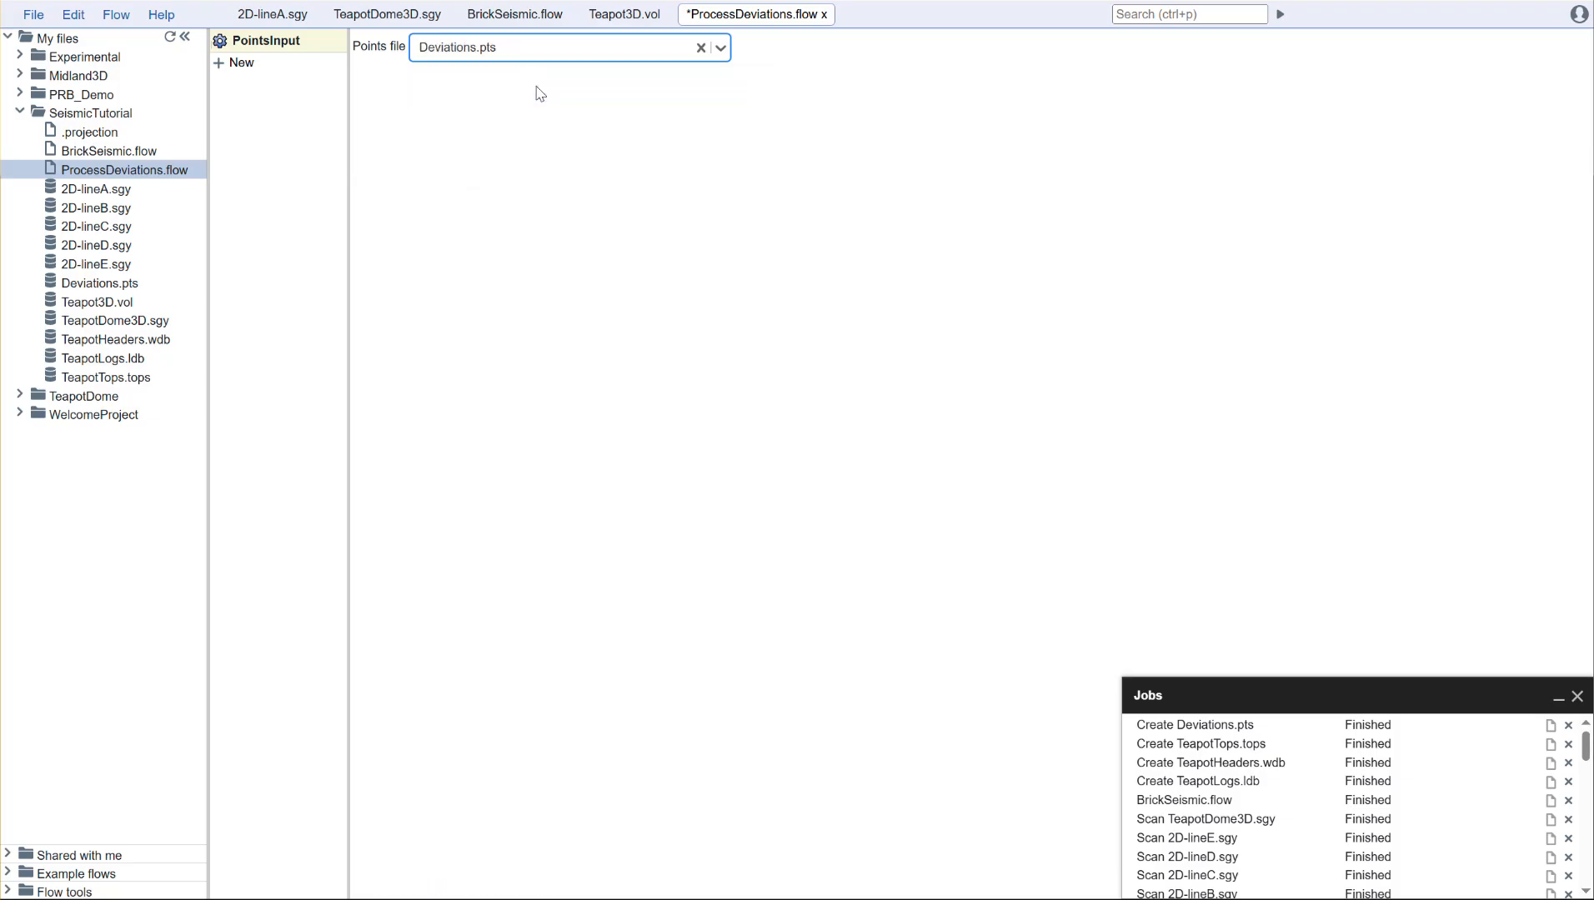
- Add a DeviationsToXYZ tool to the flow after PointsInput
left_click(241, 65)
type("devia")
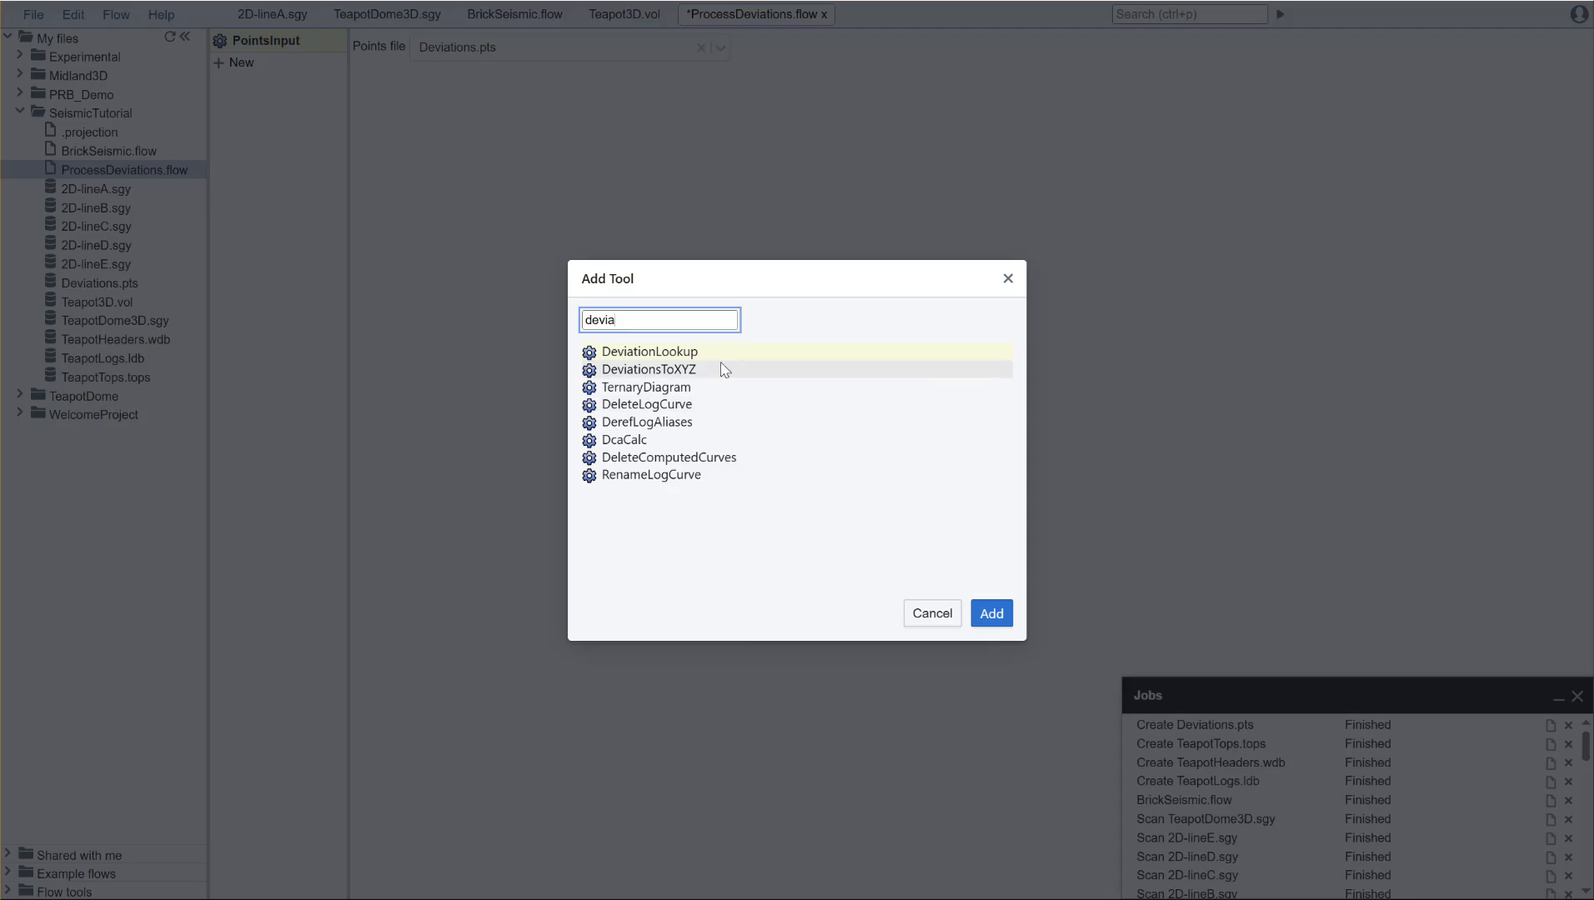
left_click(722, 370)
left_click(990, 612)
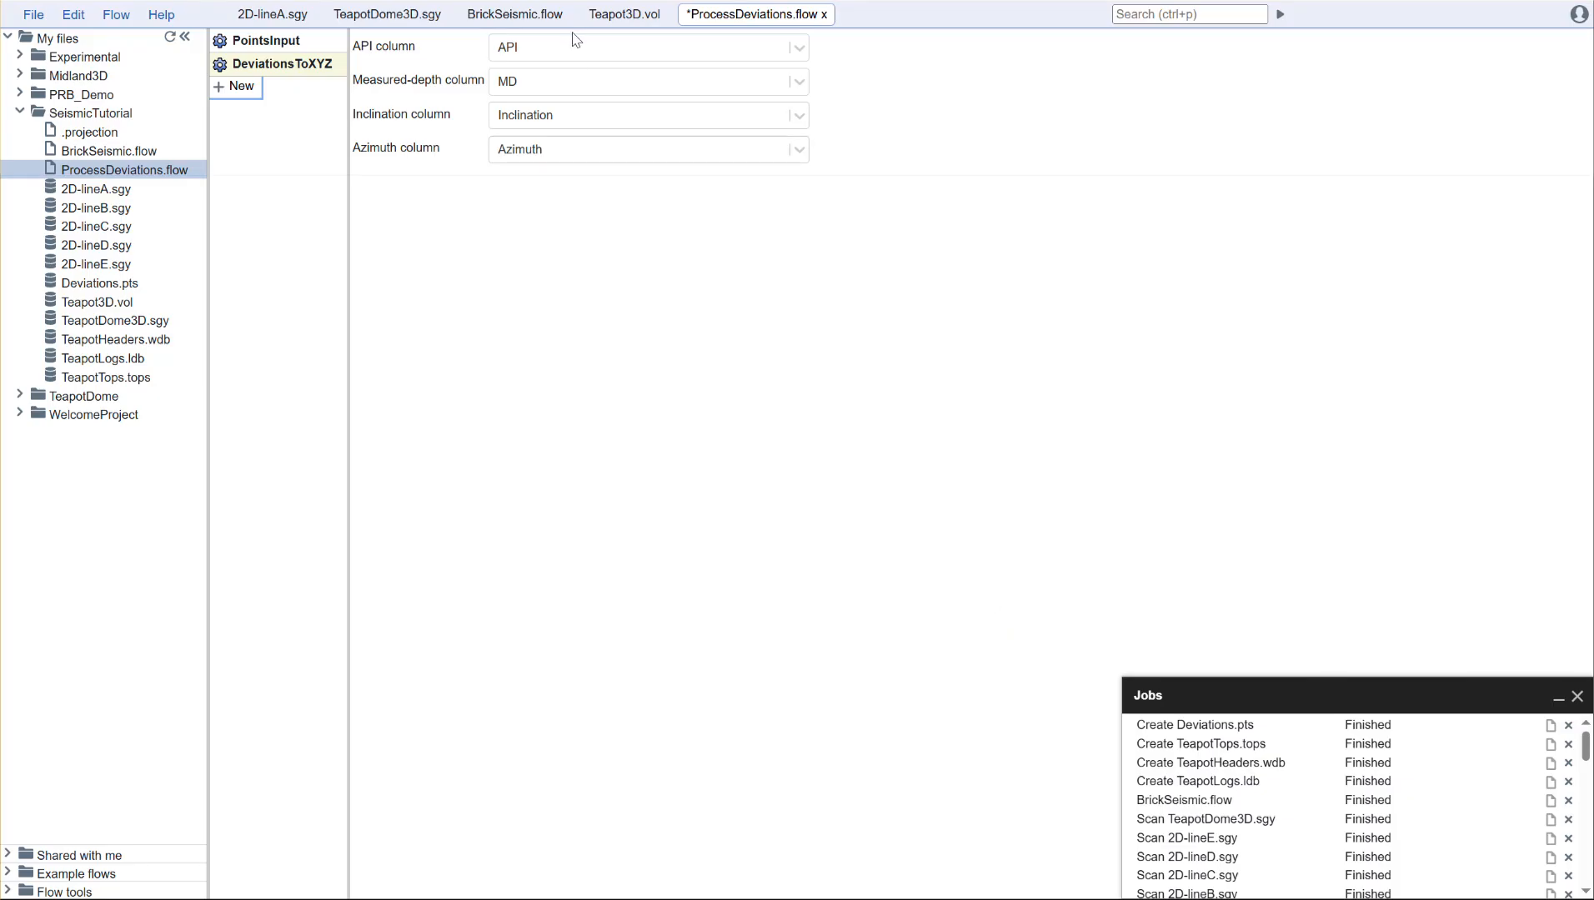
- Check the API and MD column mappings in DeviationsToXYZ, and map the inclination and azimuth columns to INCLINATION and AZIMUTH
left_click(597, 50)
left_click(600, 52)
left_click(598, 82)
left_click(598, 85)
left_click(598, 120)
left_click(591, 220)
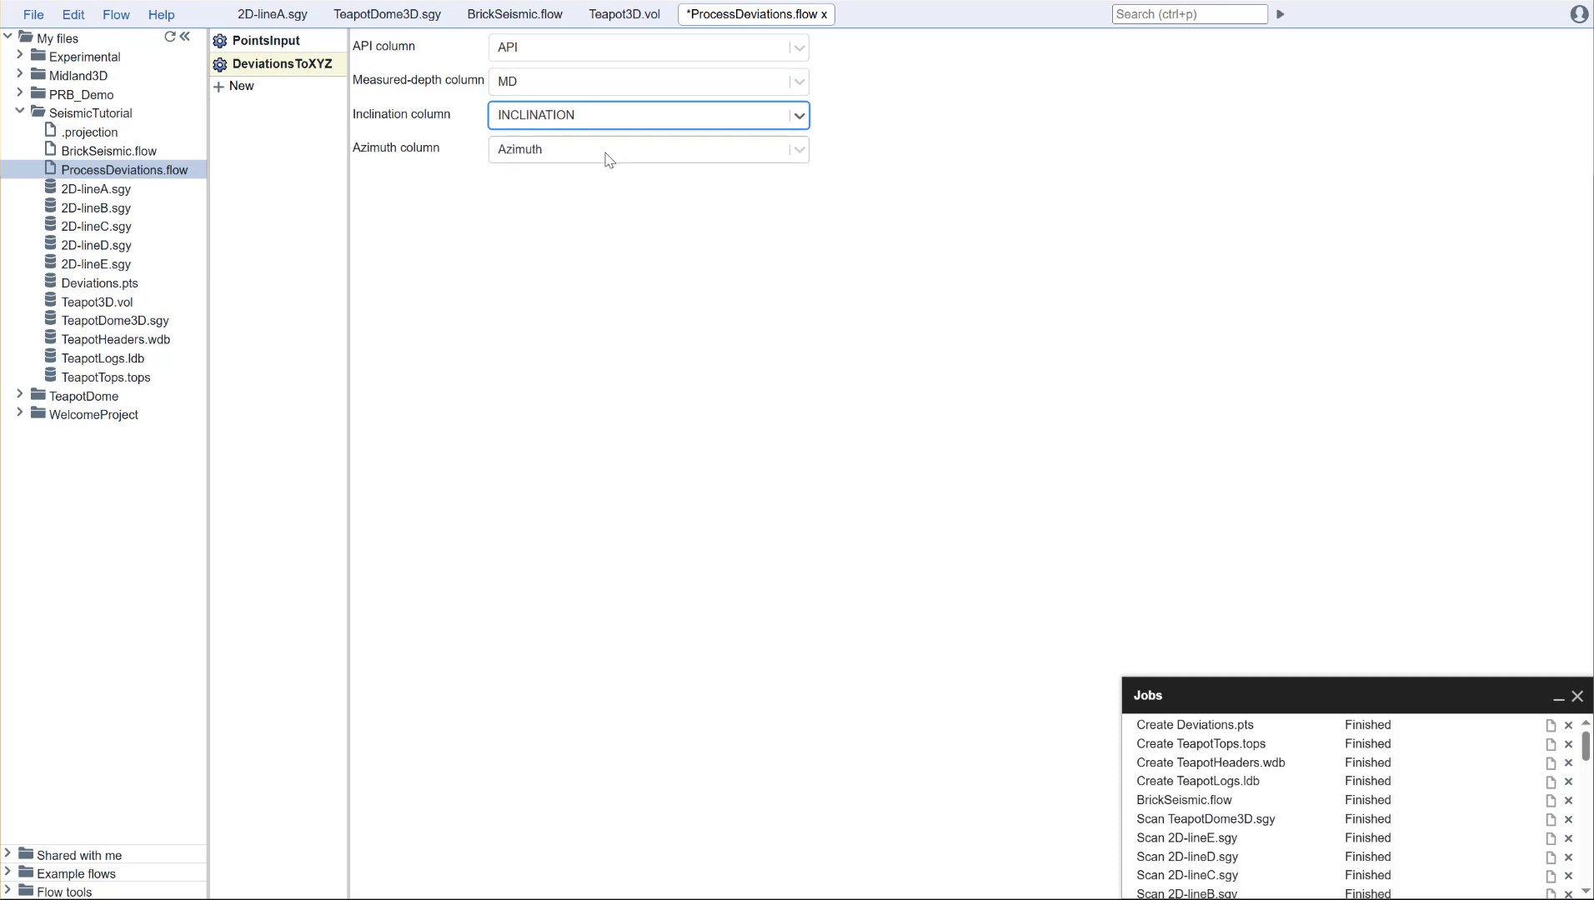
left_click(605, 152)
left_click(580, 288)
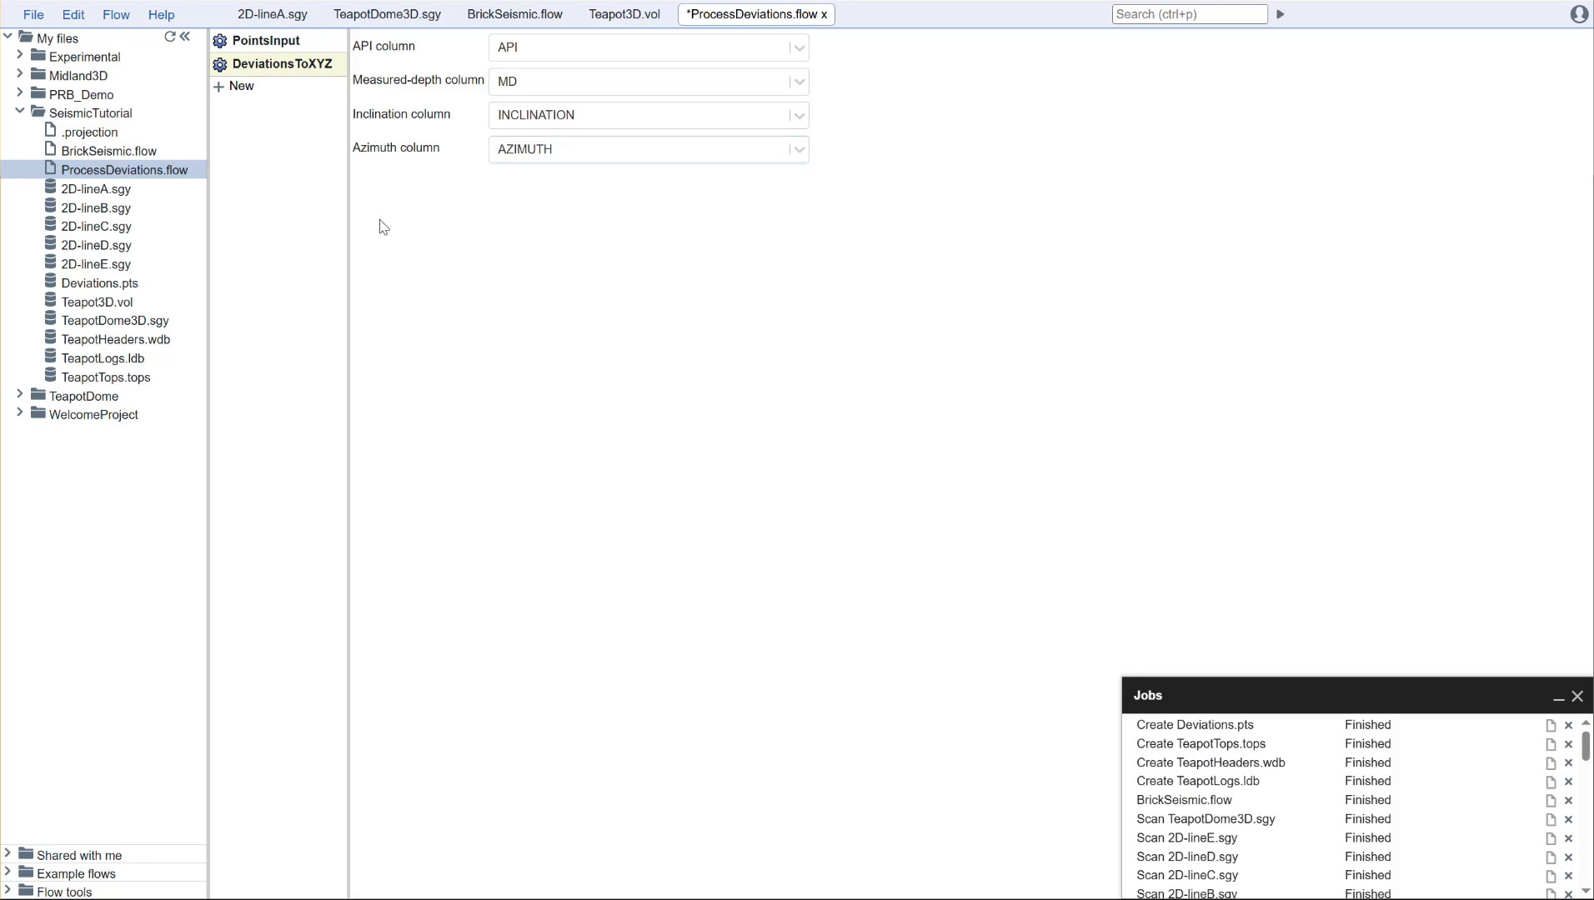
- Add a PointsOutput tool to the flow after DeviationsToXYZ
left_click(239, 87)
type("pointoutpu")
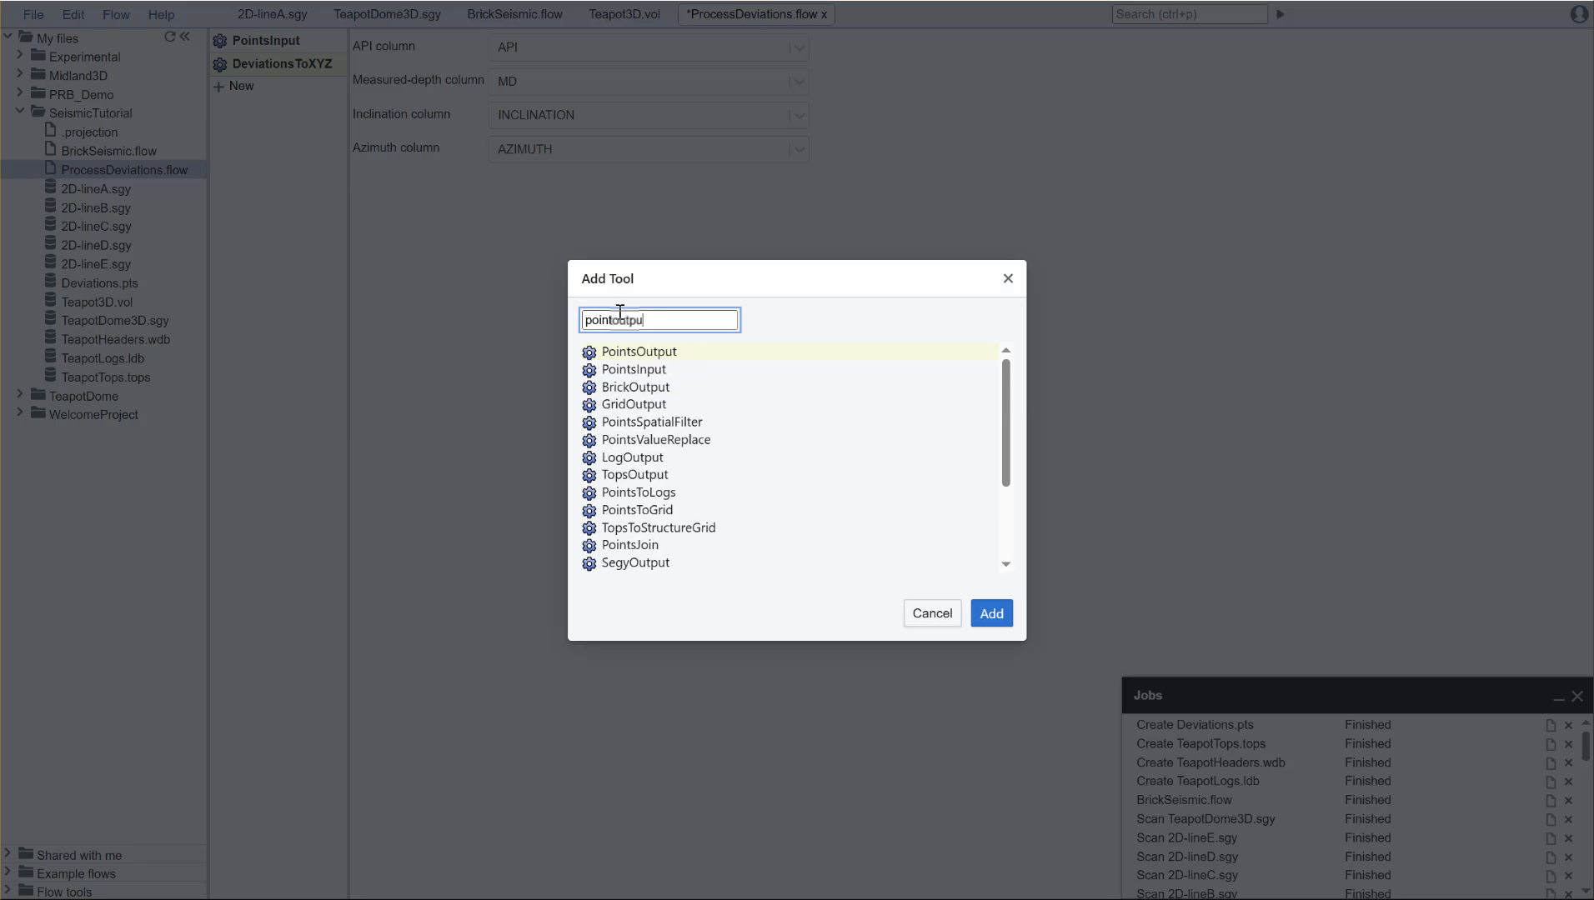
key("Return")
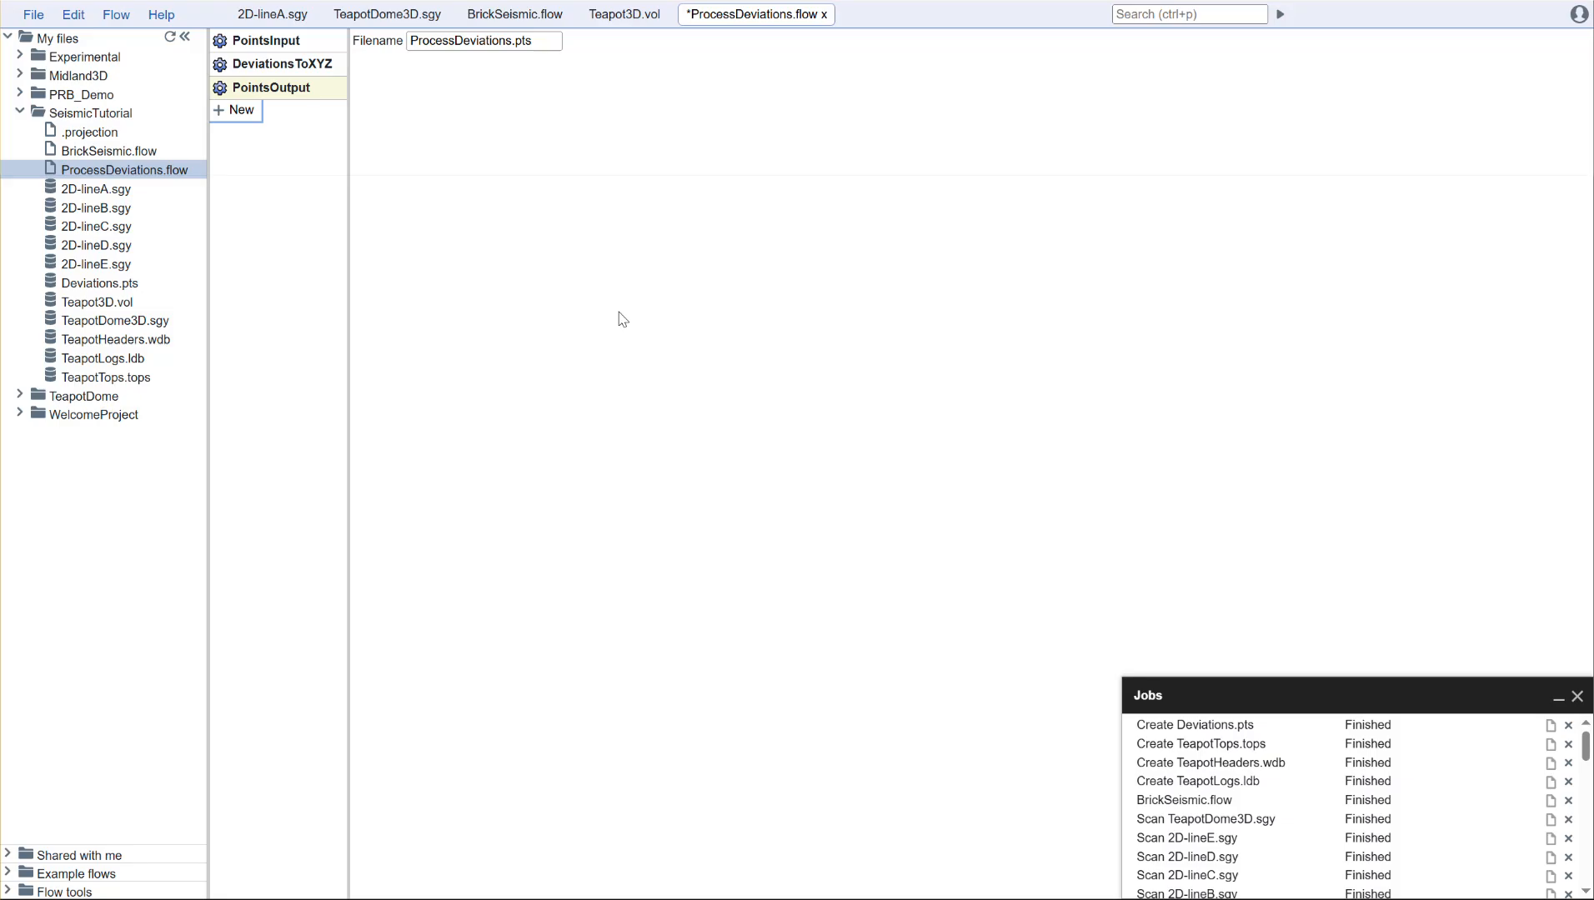
- Set the PointsOutput filename to Teapot_ProcDevs.pts and run the flow
left_click(508, 42)
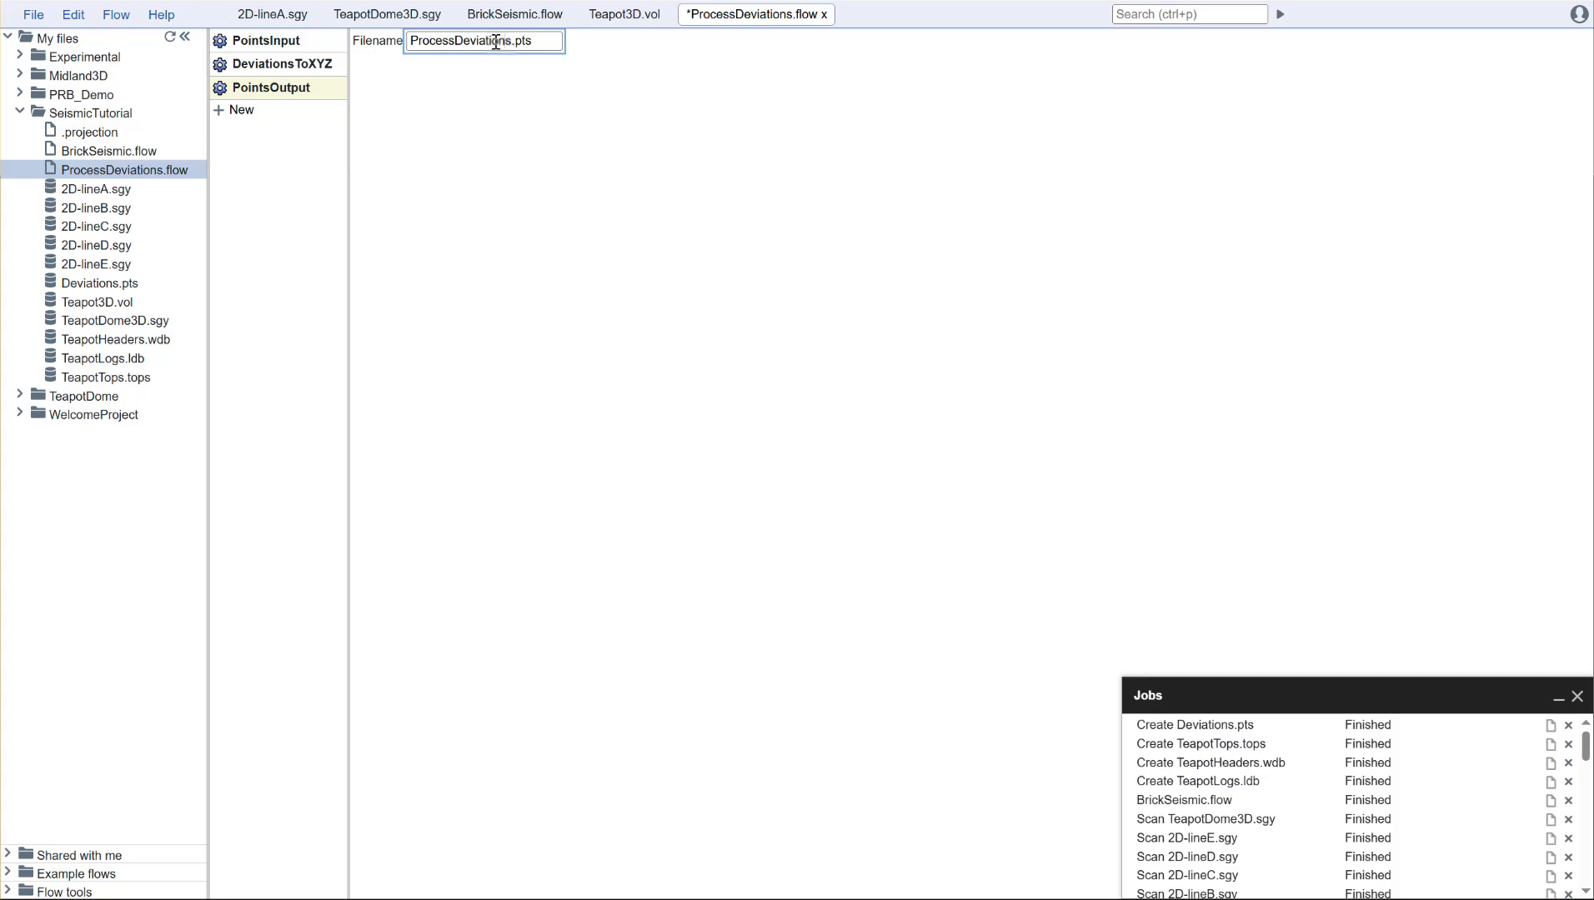
left_click_drag(515, 40, 410, 41)
type("Teapot")
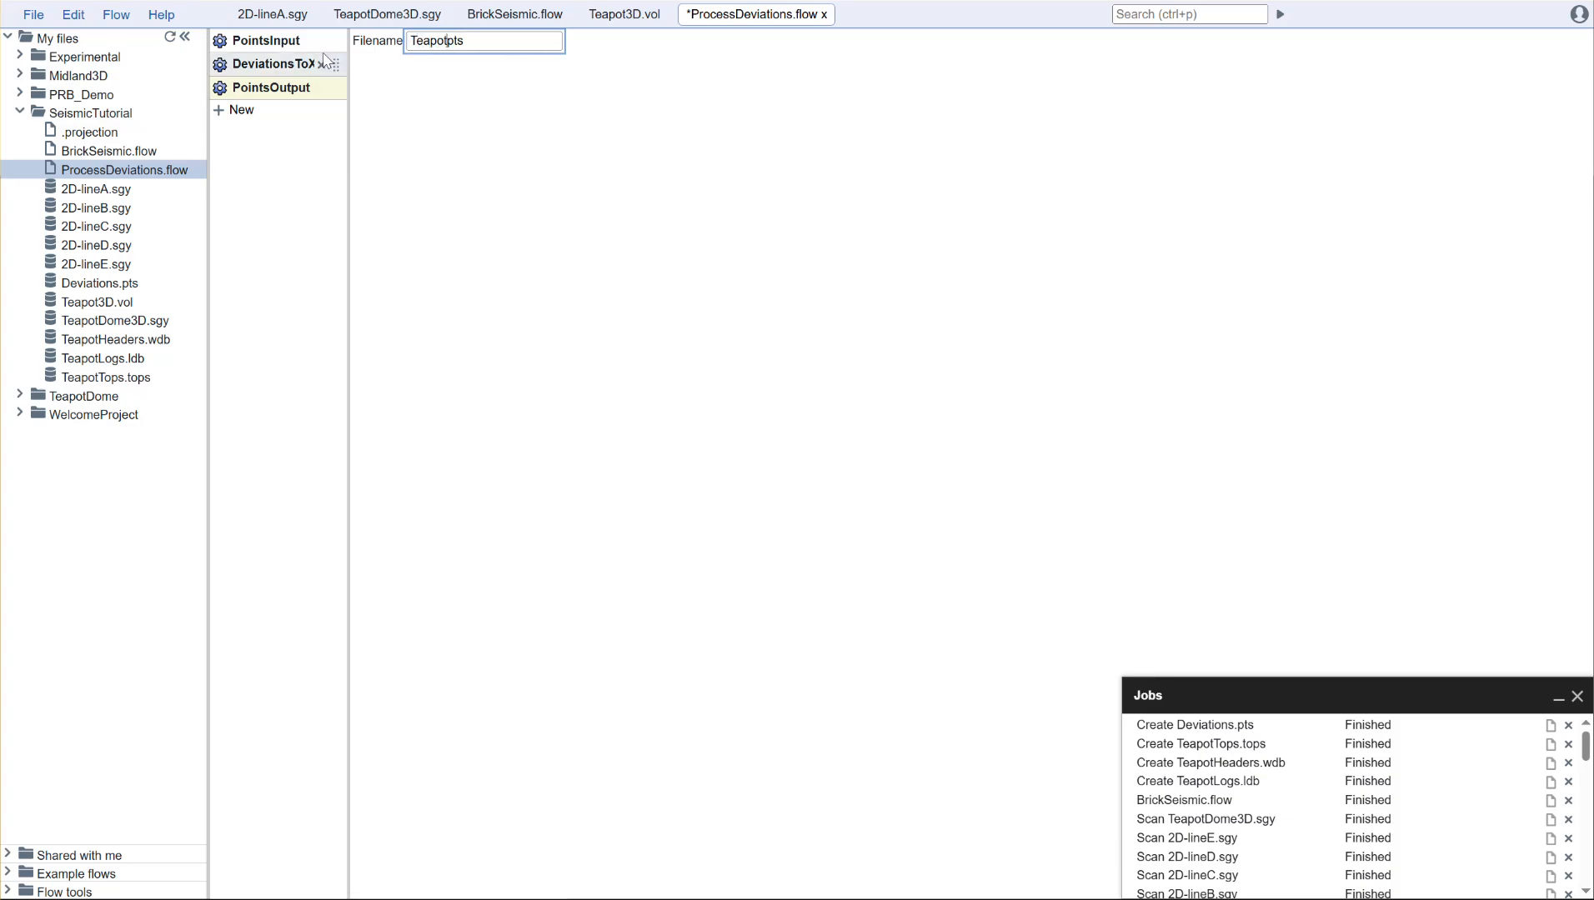
type("_ProcDevs.")
left_click(419, 109)
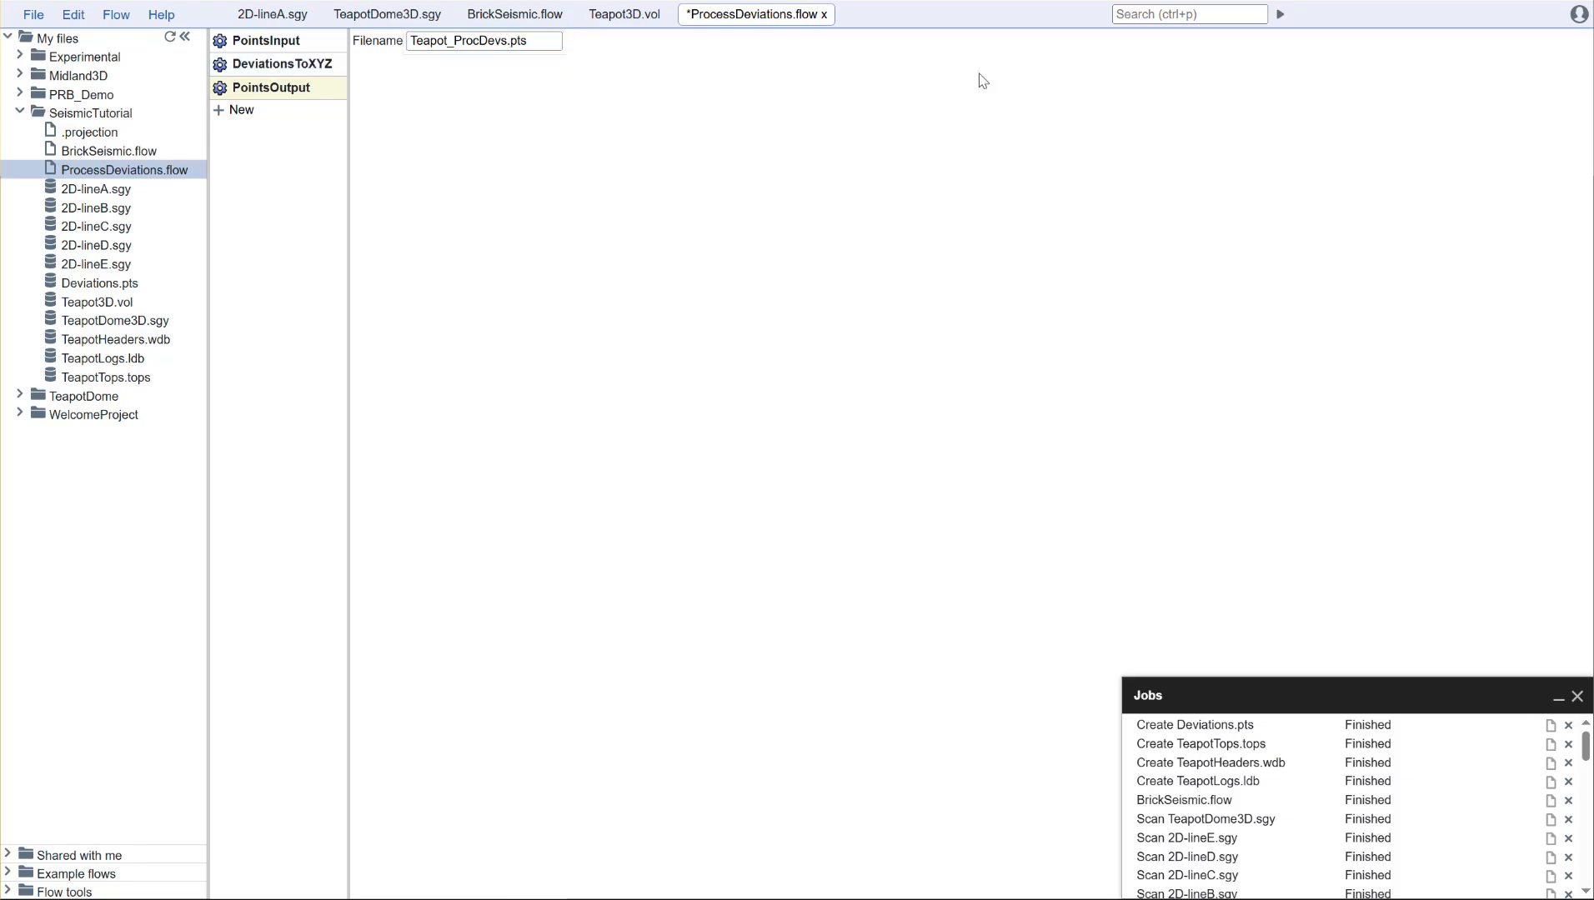
left_click(1280, 16)
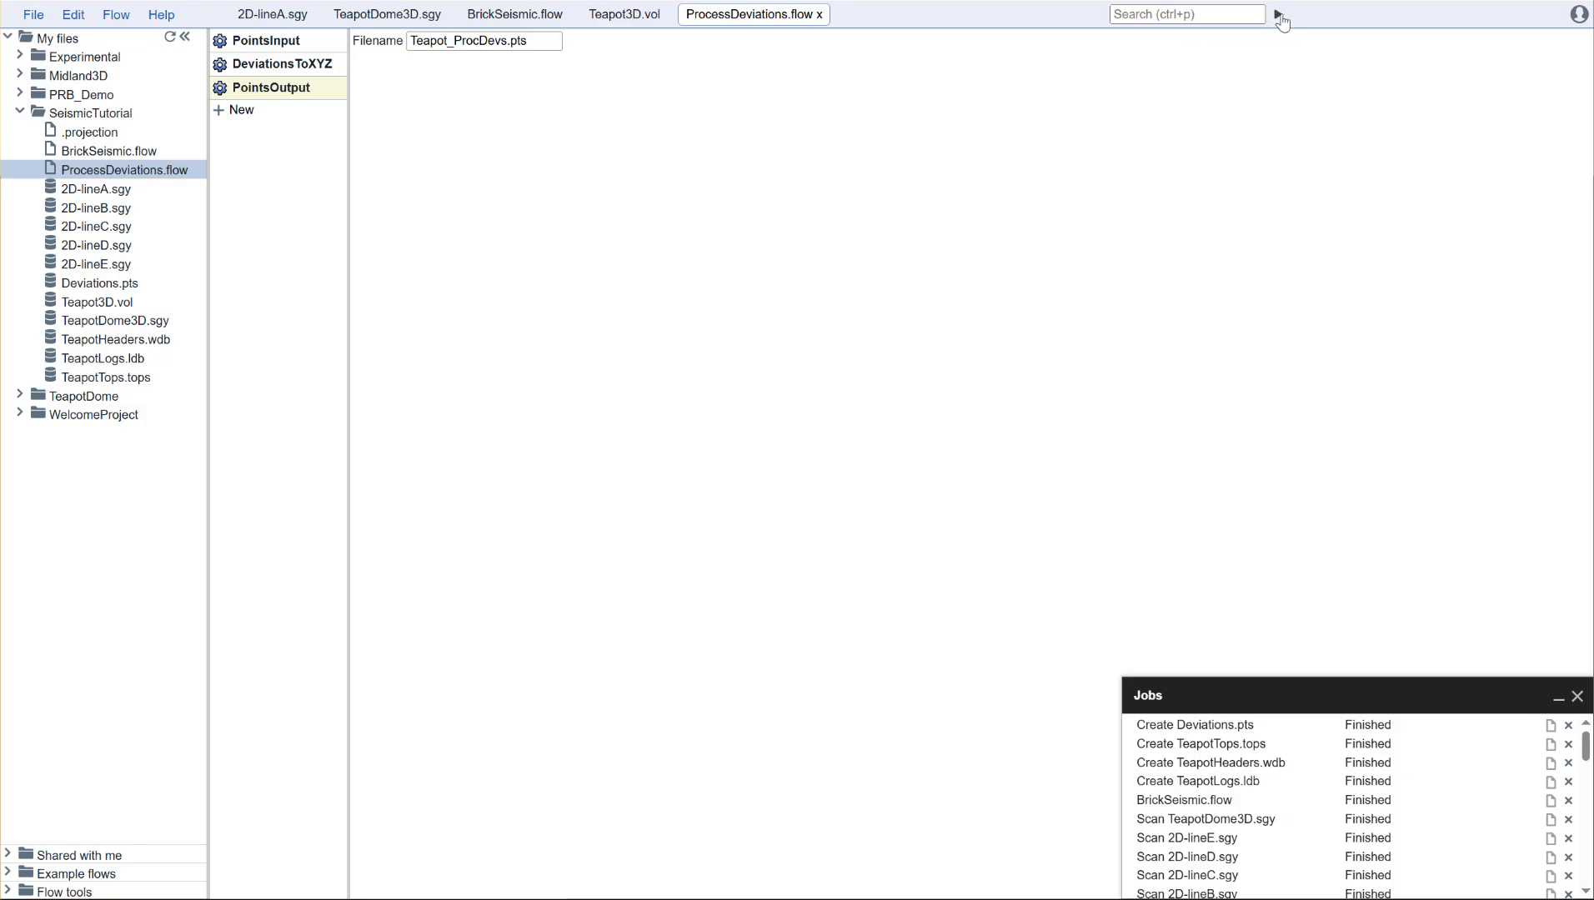